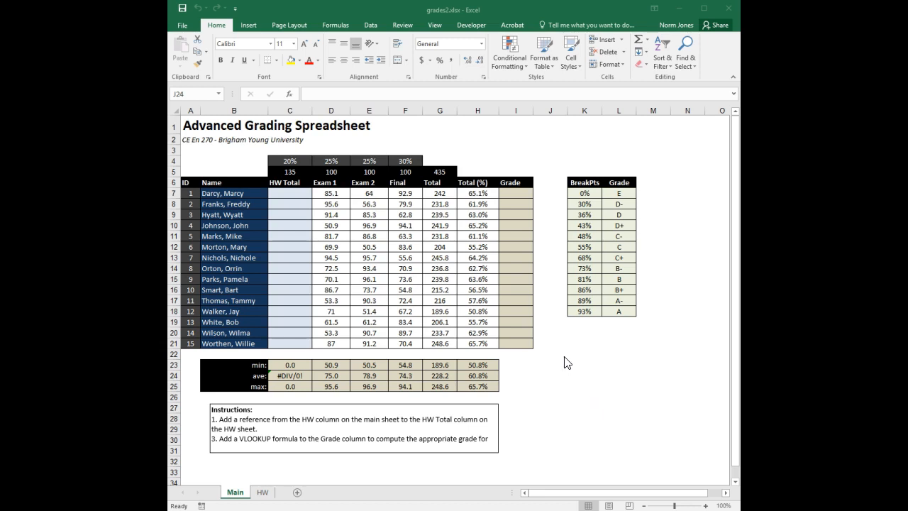
Step: Review the Main and HW sheets, and inspect the HW Total formula in H7 on the HW sheet
click(262, 495)
click(261, 493)
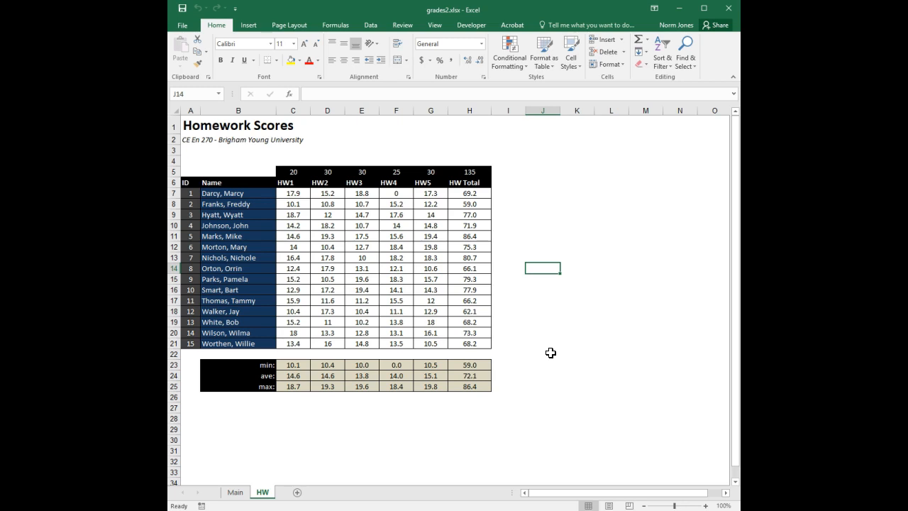
click(234, 494)
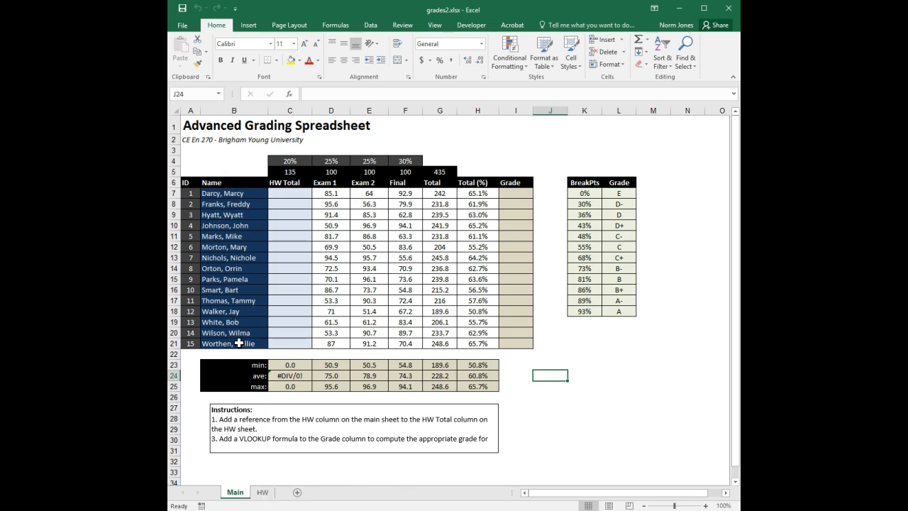
click(261, 494)
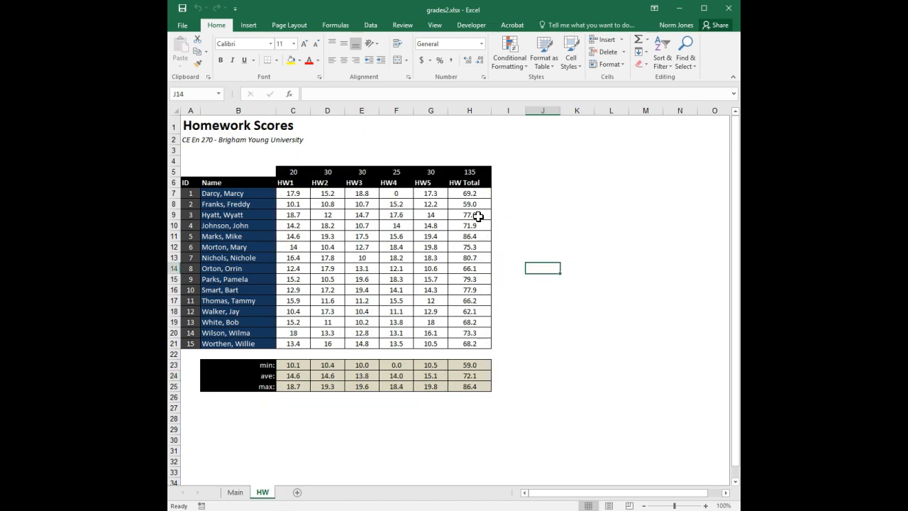
click(470, 193)
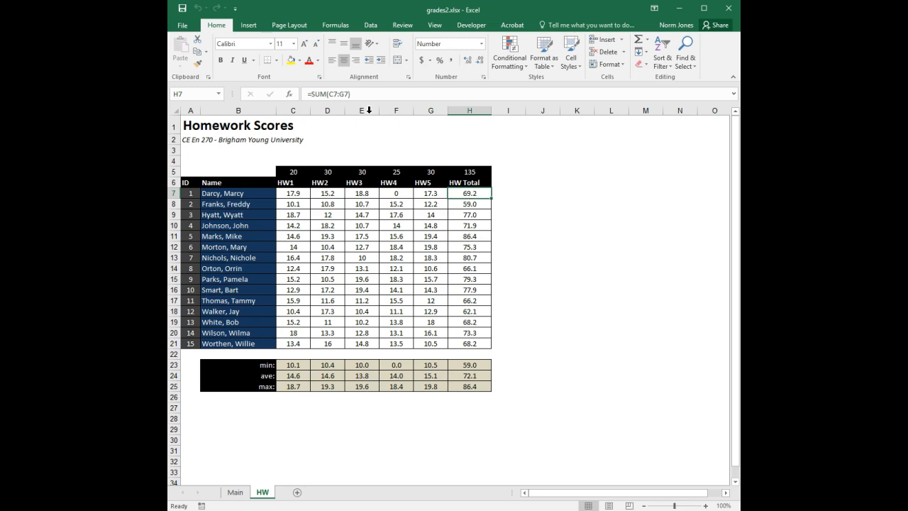
click(334, 93)
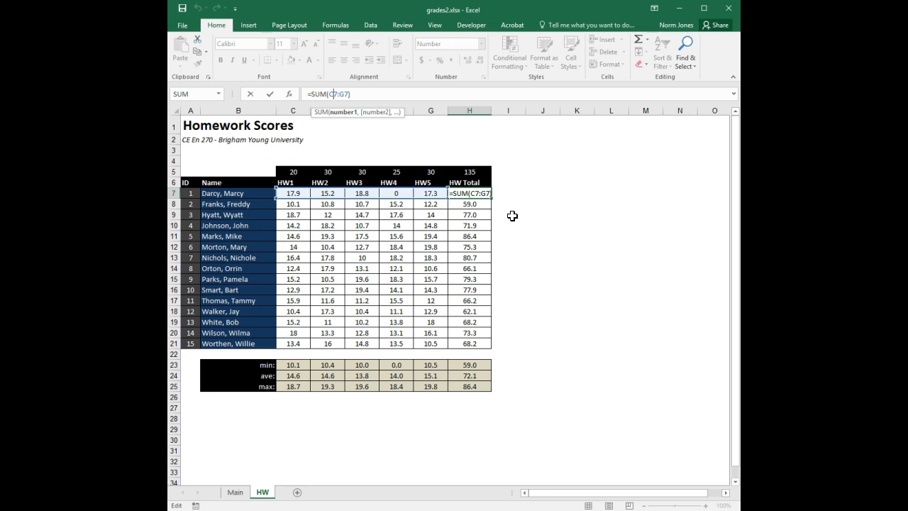
key(ctrl+Return)
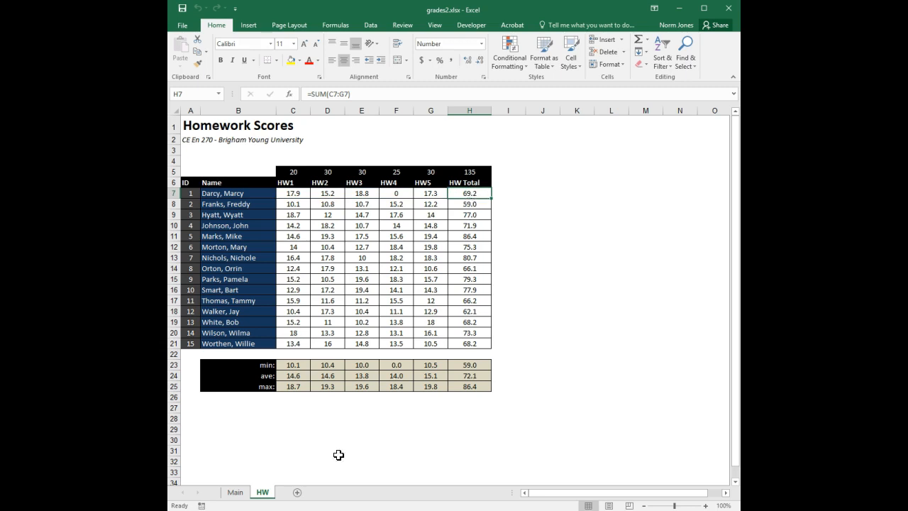
Step: Enter a formula in C7 of the Main sheet that references the homework total in H7 of the HW sheet
click(236, 493)
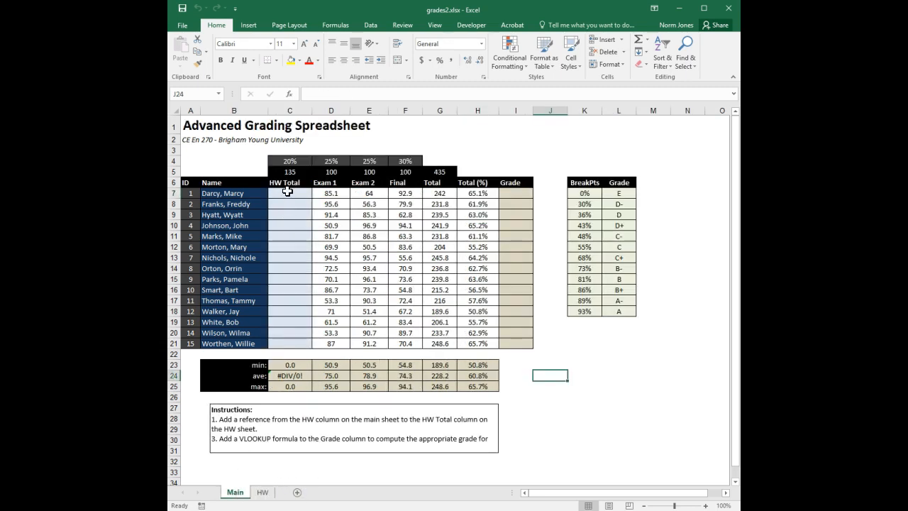
click(287, 192)
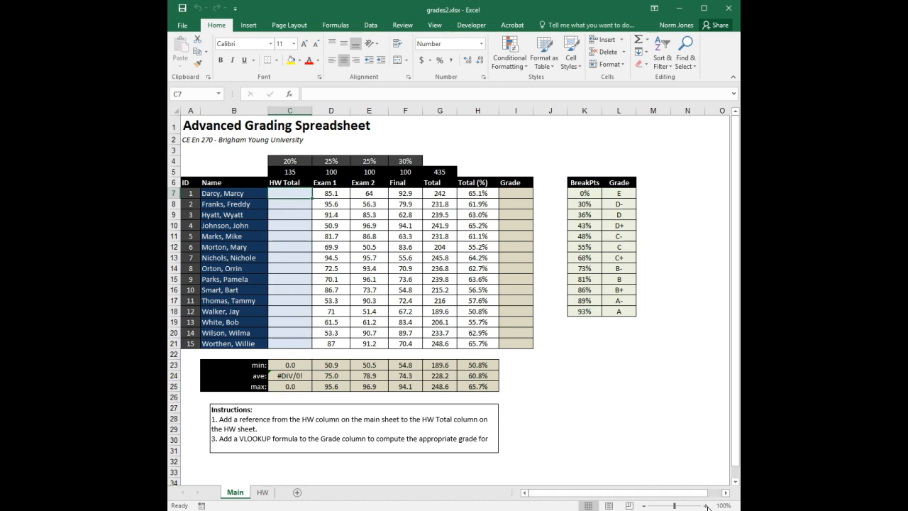
click(706, 505)
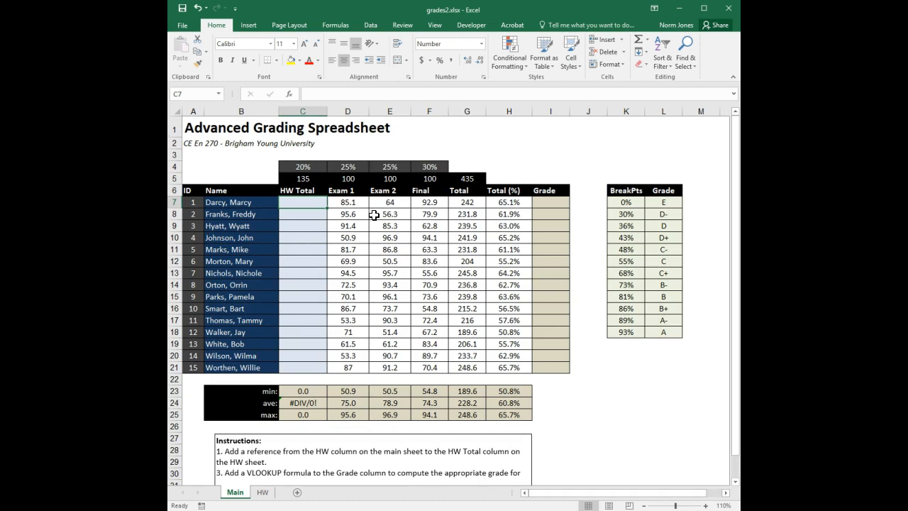
text(=)
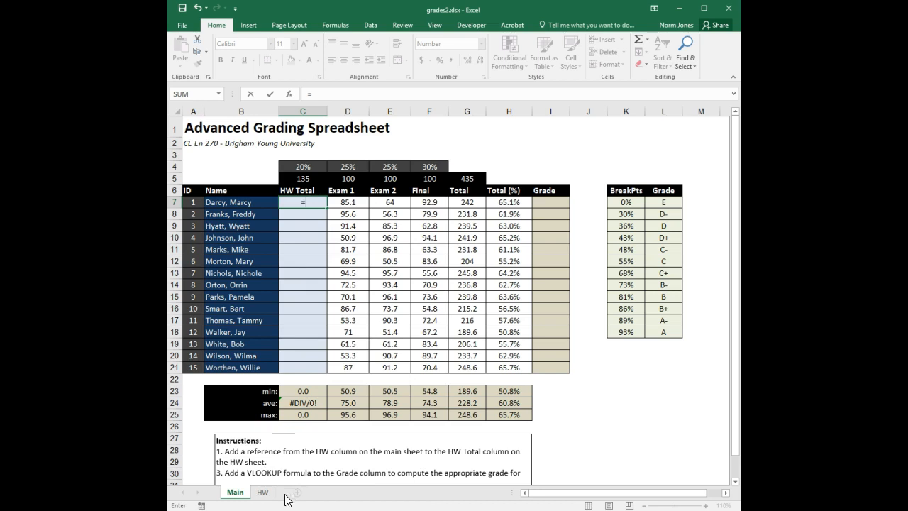
click(263, 492)
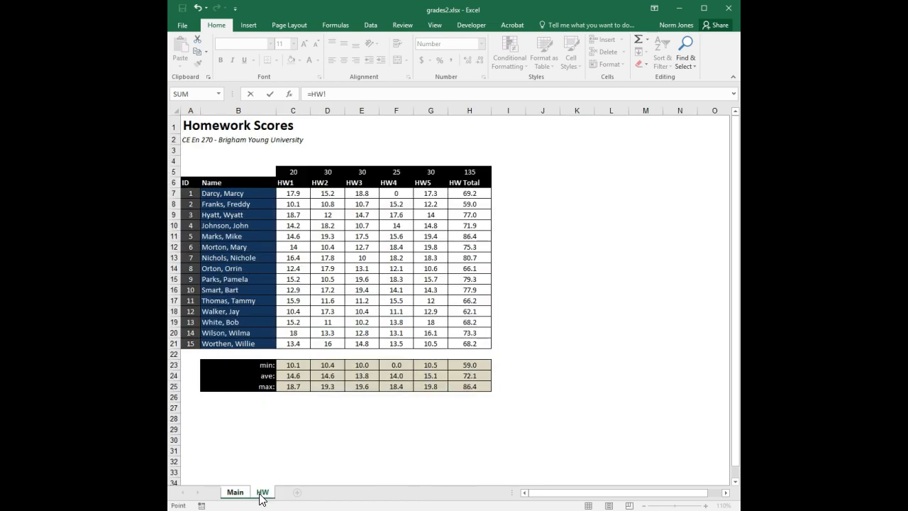
click(478, 194)
key(Return)
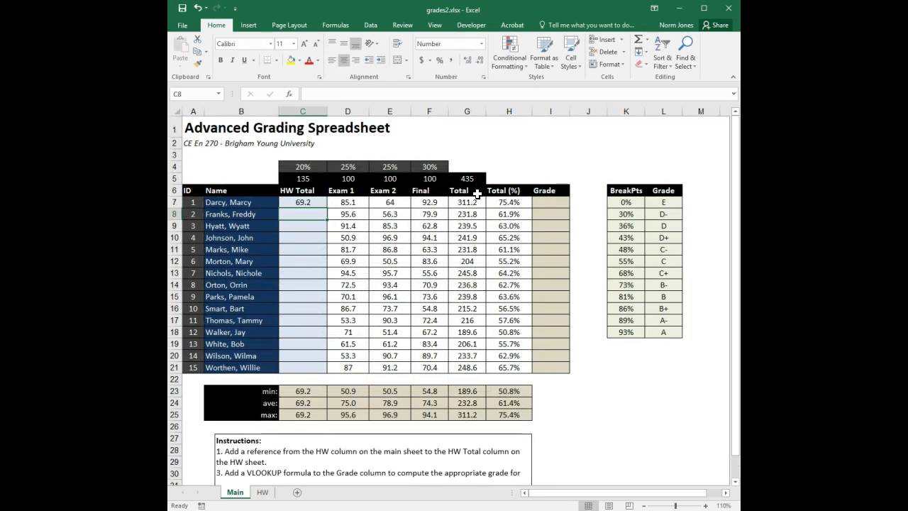
Step: Inspect the cross-sheet reference formula in C7 of the Main sheet without changing it
click(316, 204)
click(342, 93)
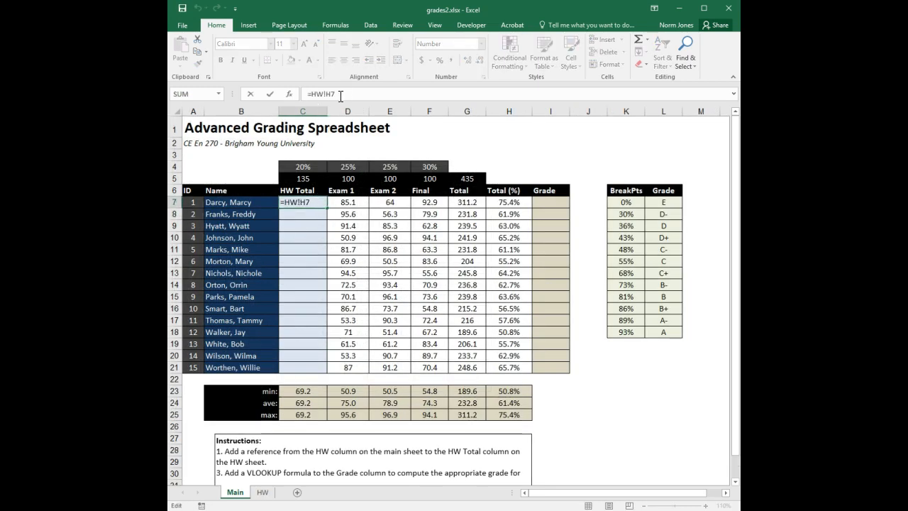
key(Escape)
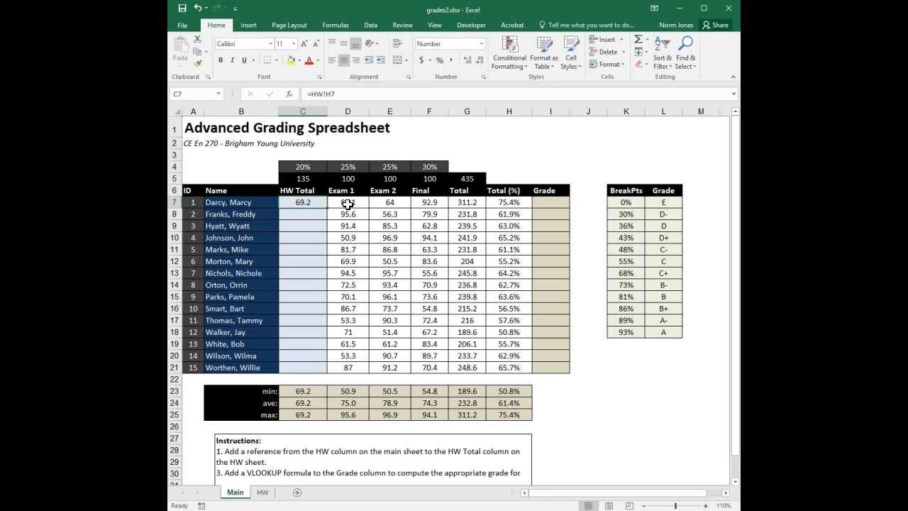
Step: Try to enclose the HW sheet name in single quotes in the C7 formula
click(309, 93)
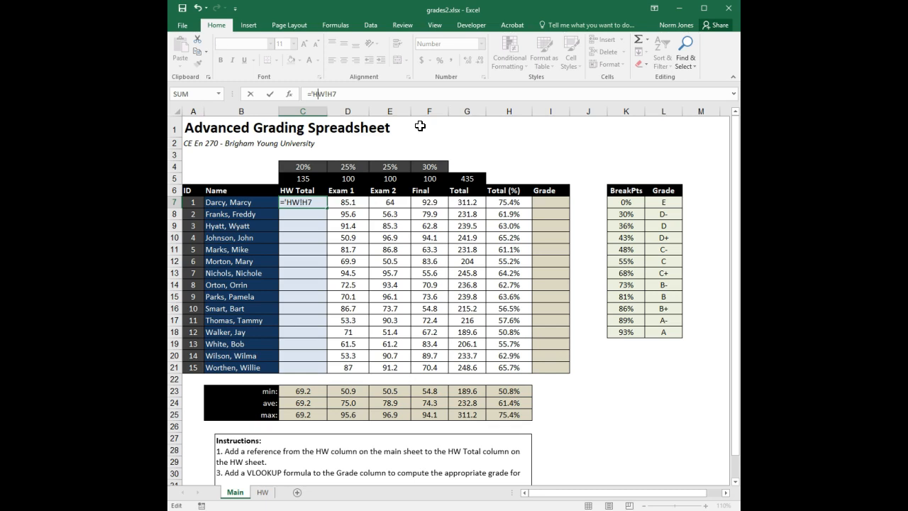
text(')
key(ctrl+Return)
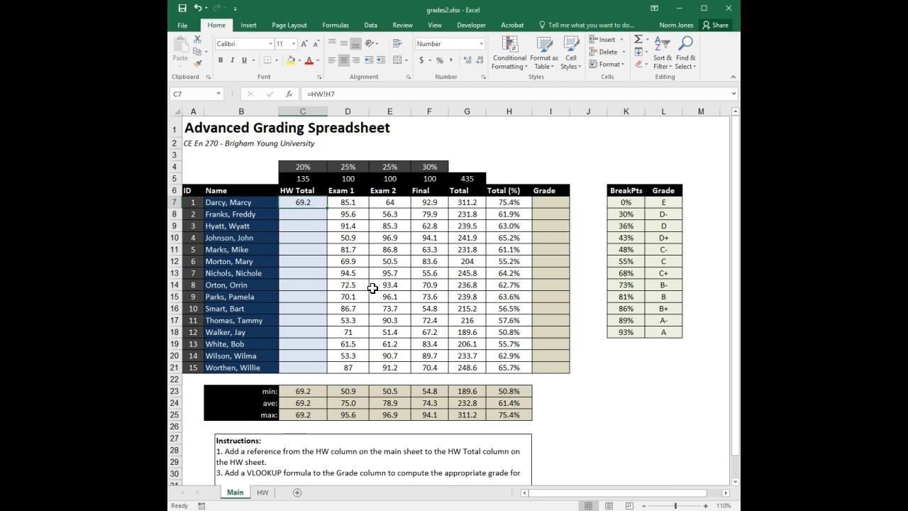
Step: Fill the C7 reference down the HW Total column to C21 and check the copied formulas in C14, C13 and C16
double_click(327, 209)
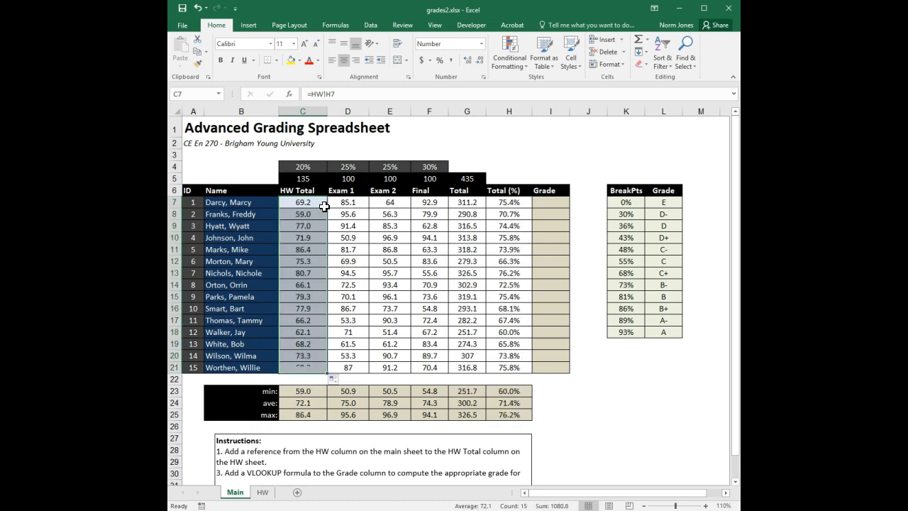
click(317, 286)
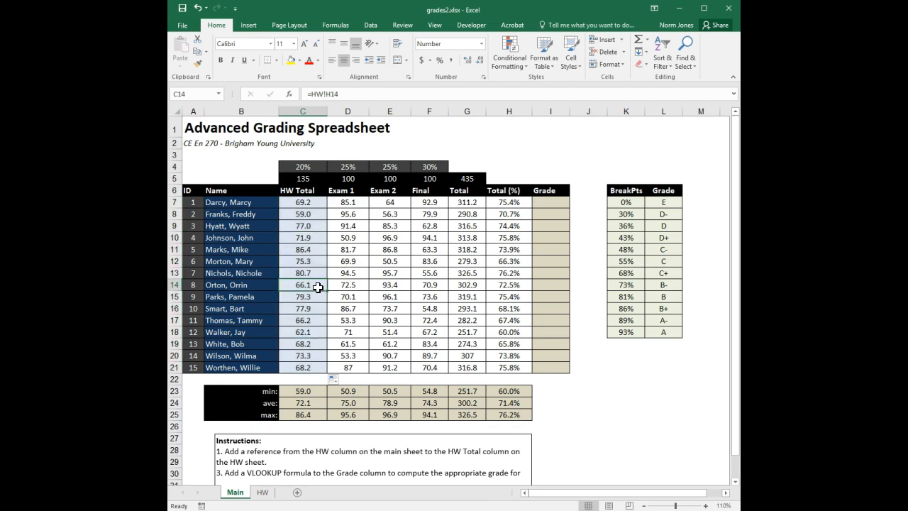
click(310, 272)
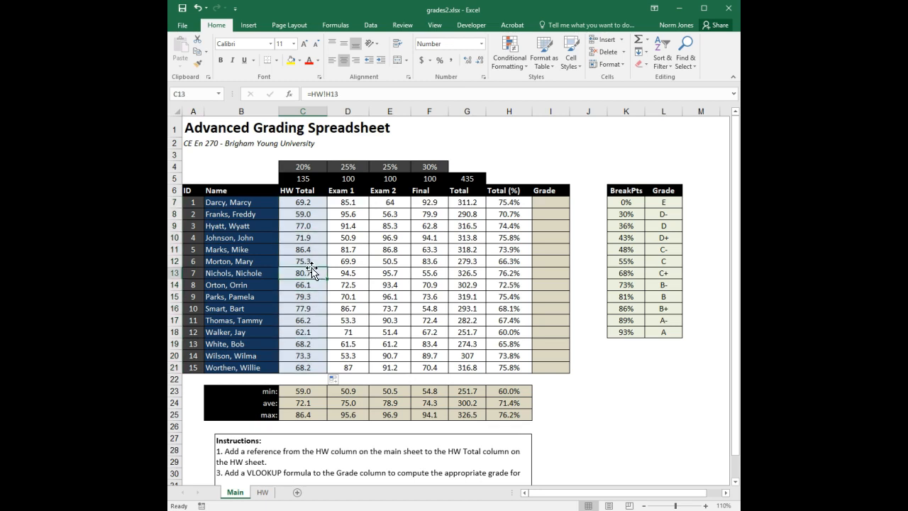
click(308, 309)
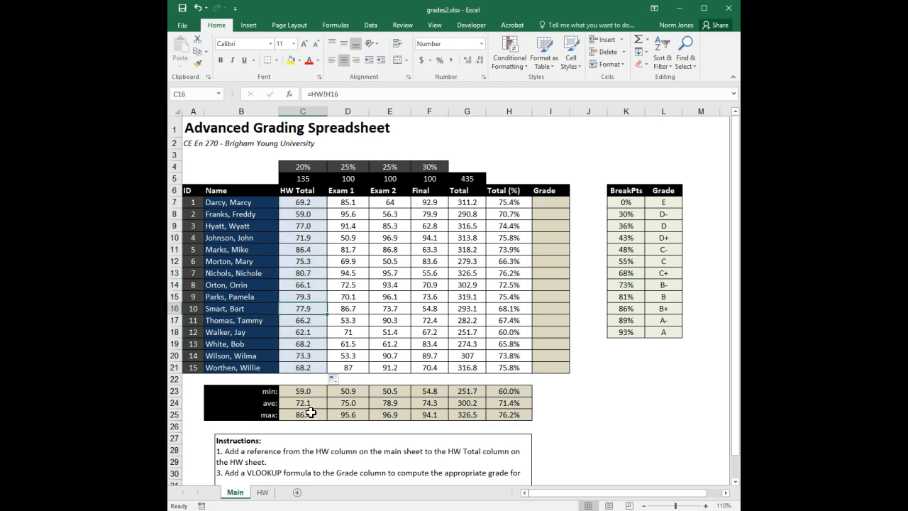
Step: Check the source homework total in H16 on the HW sheet and return to the Main sheet
click(263, 492)
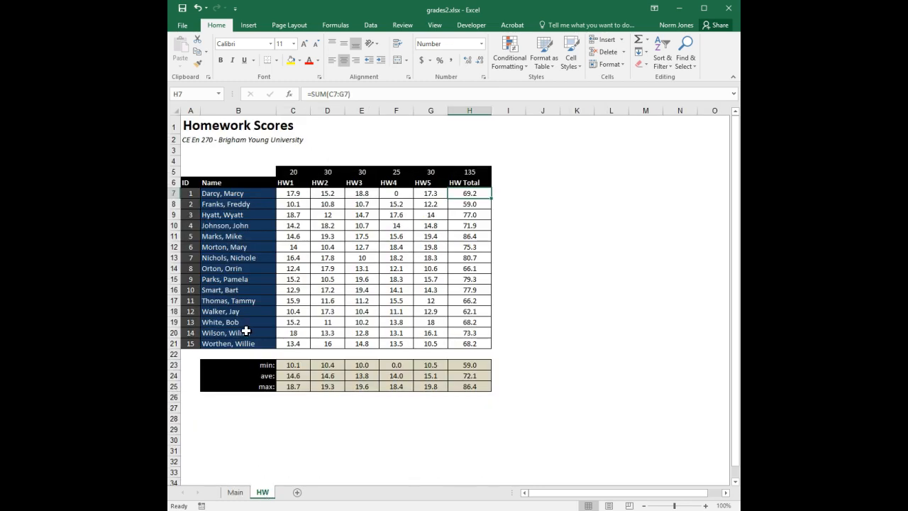
click(481, 291)
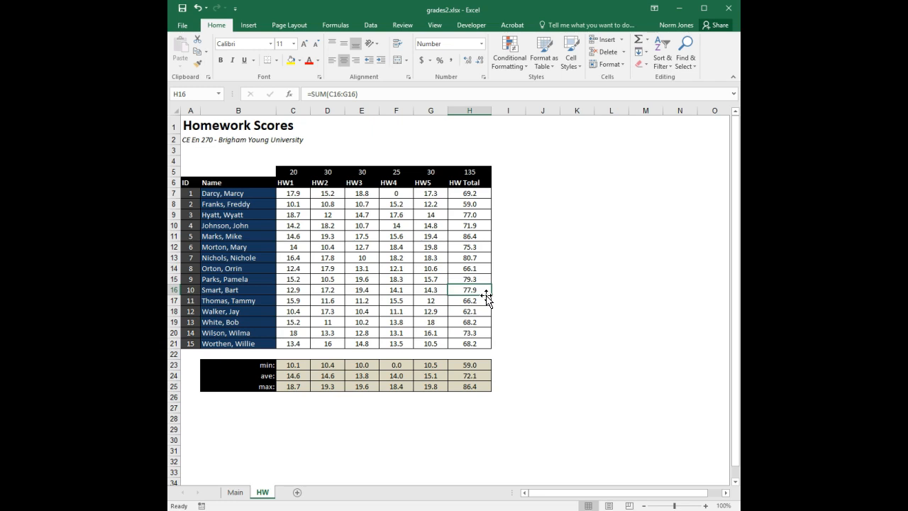
click(234, 492)
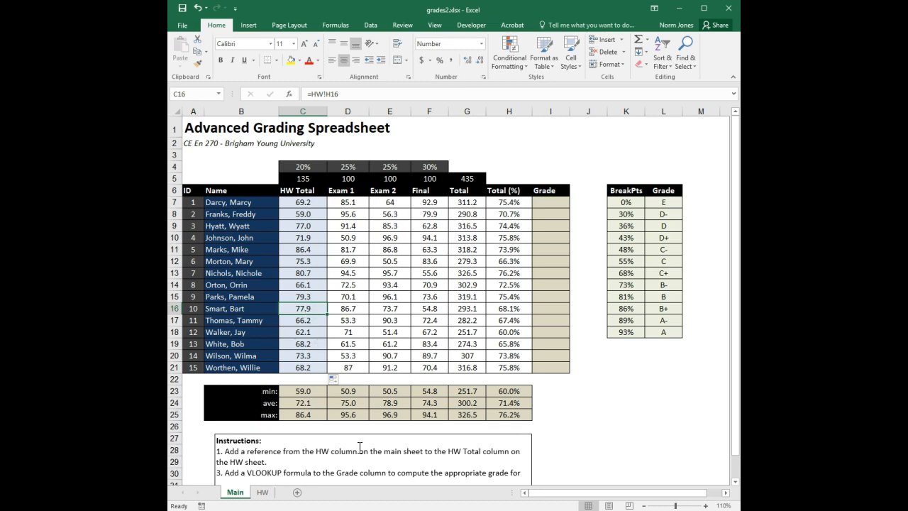
Step: Sort the homework table A6:H21 on the HW sheet by HW Total values from largest to smallest, treating the first row as headers
click(262, 492)
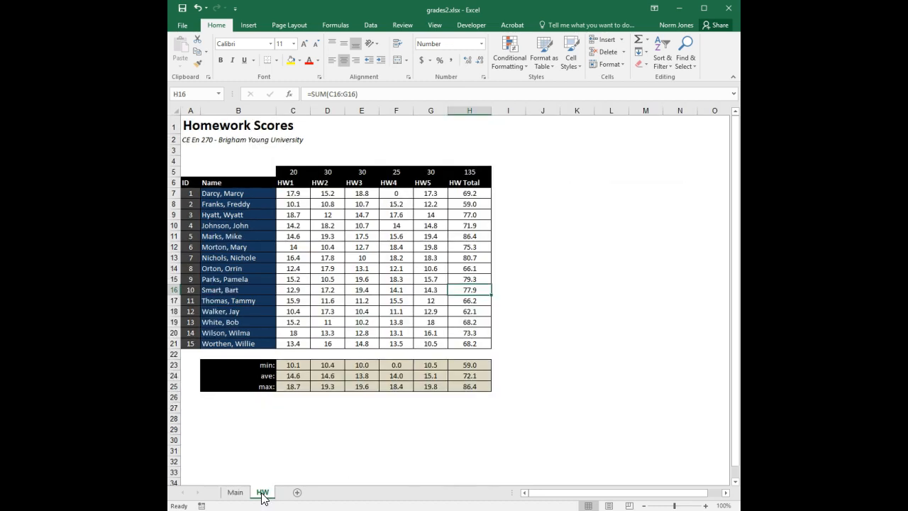
click(596, 280)
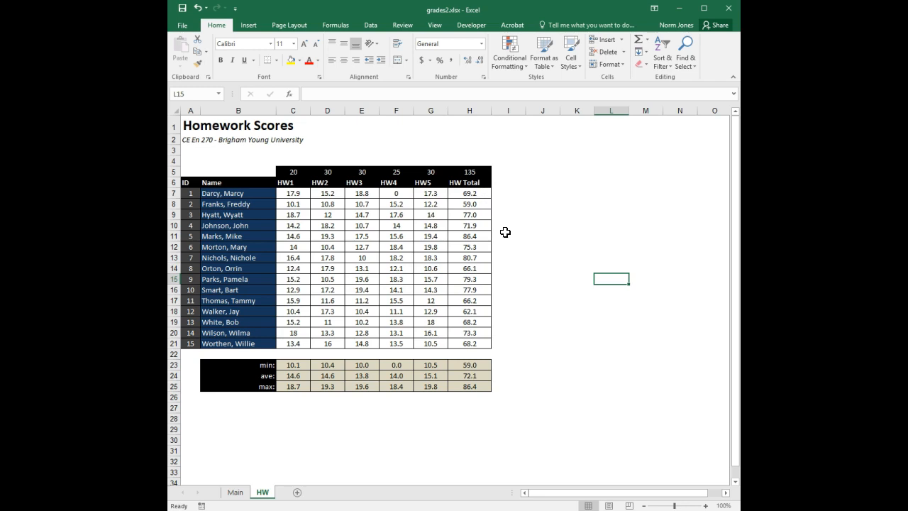
drag(190, 181, 477, 347)
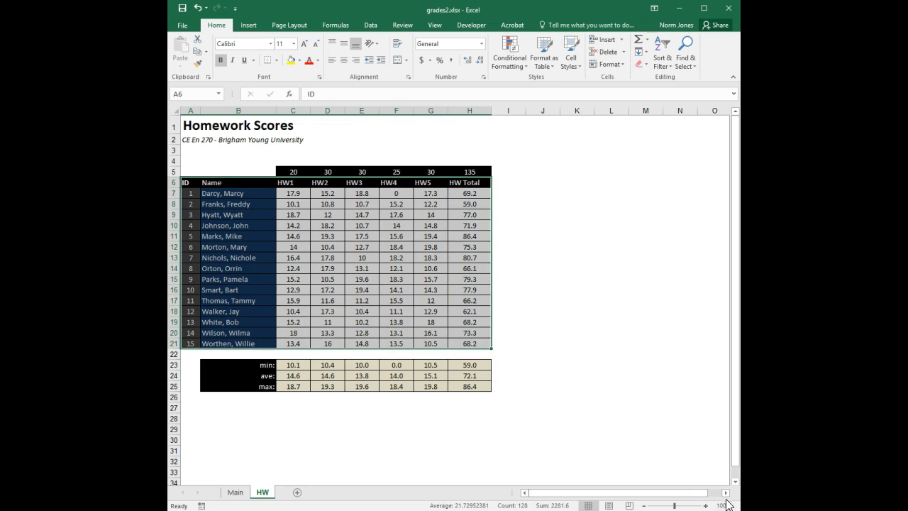
click(704, 506)
click(704, 505)
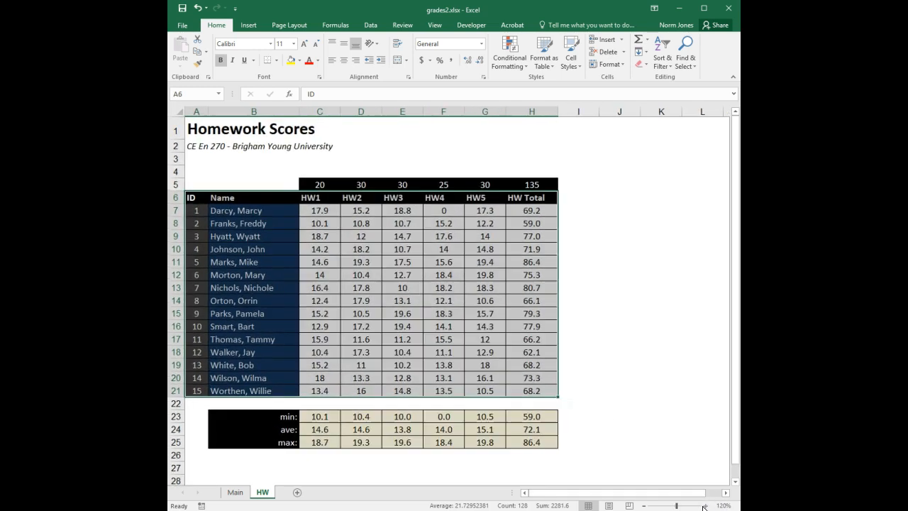
click(372, 24)
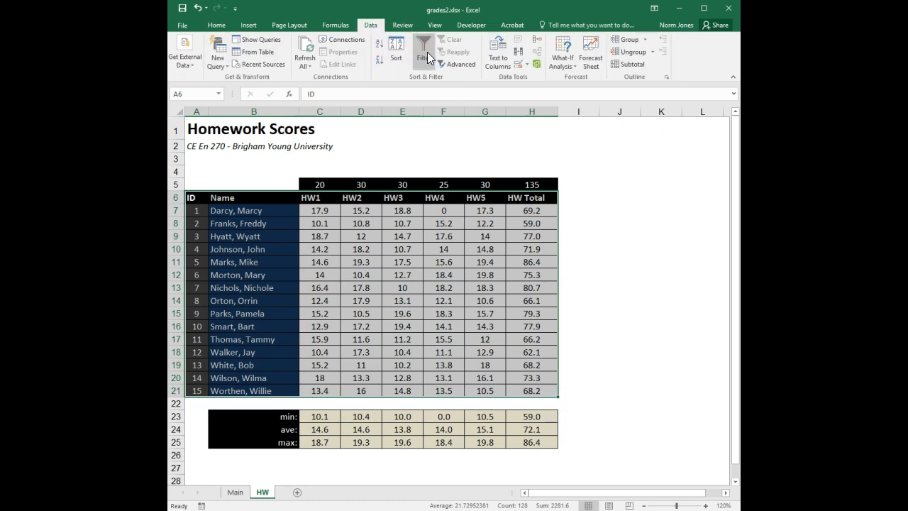
click(395, 51)
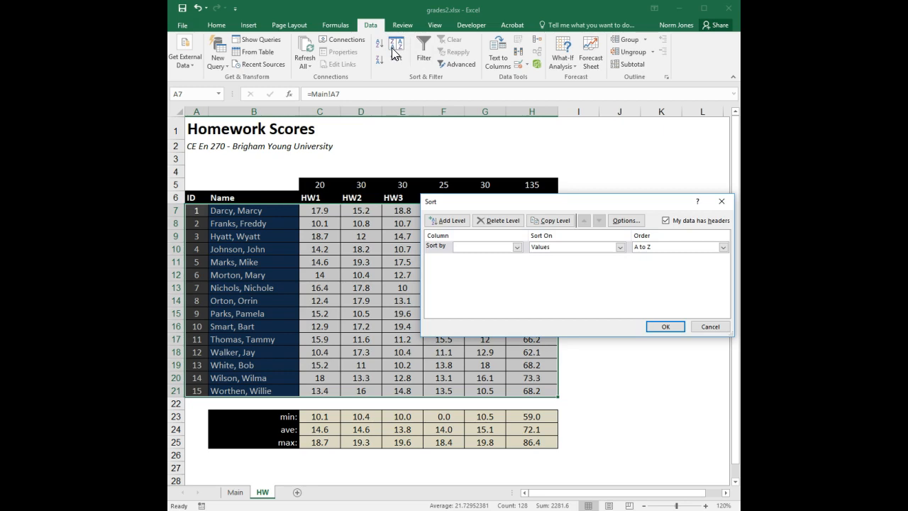
drag(468, 204, 432, 243)
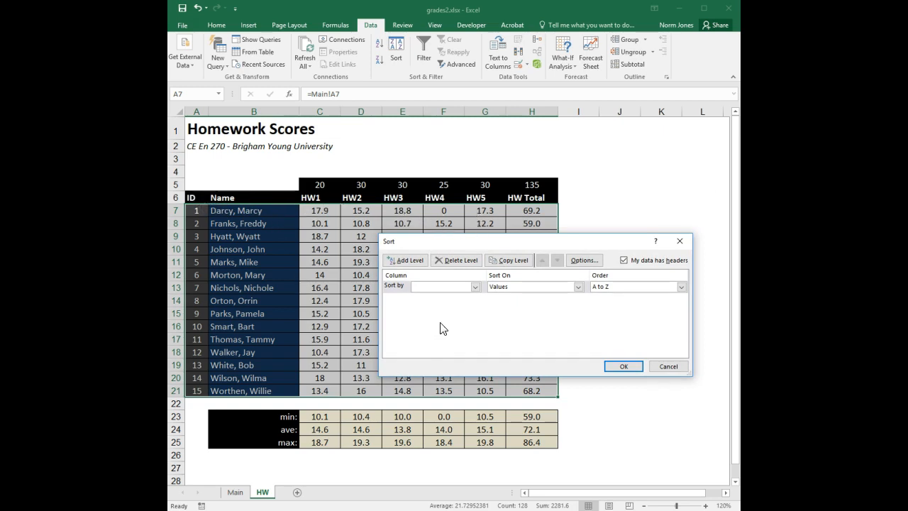
click(475, 288)
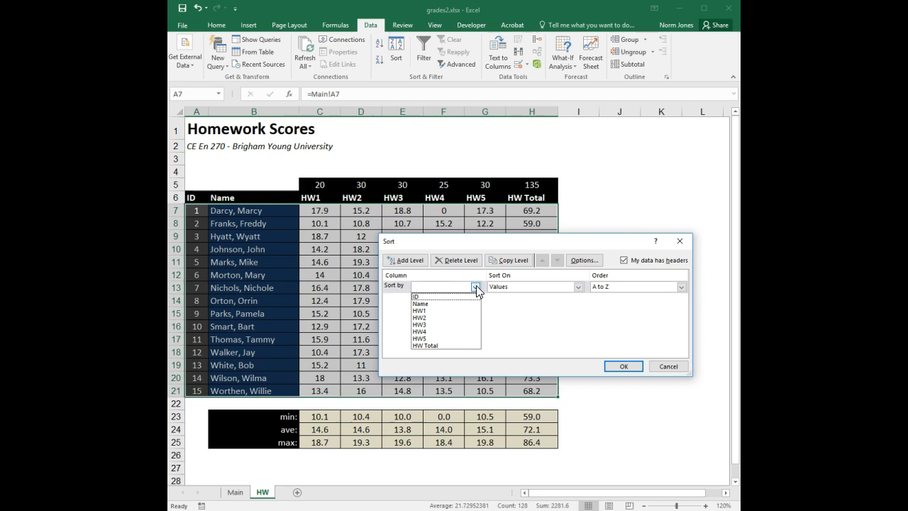
click(439, 346)
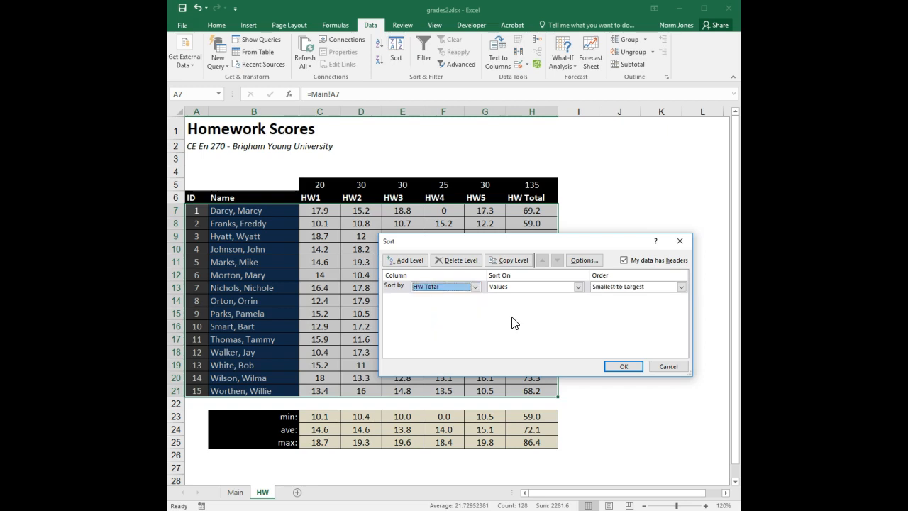
click(679, 287)
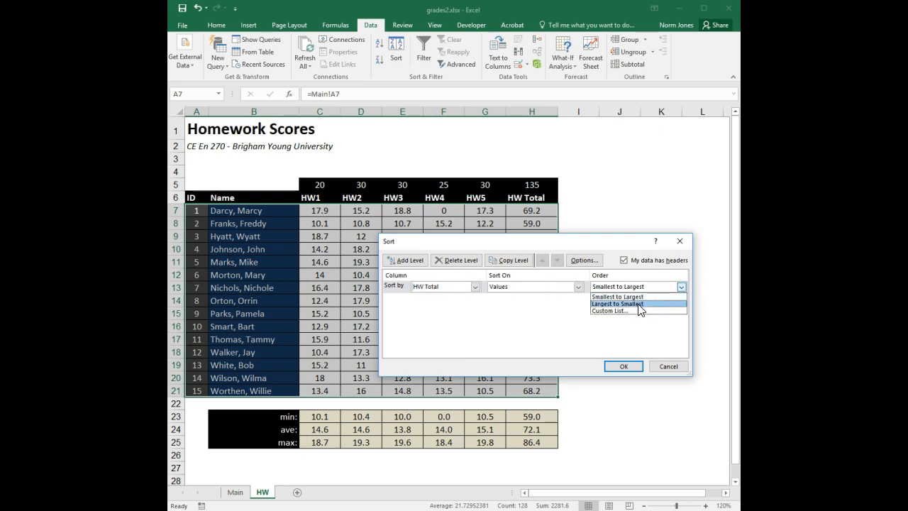
click(617, 303)
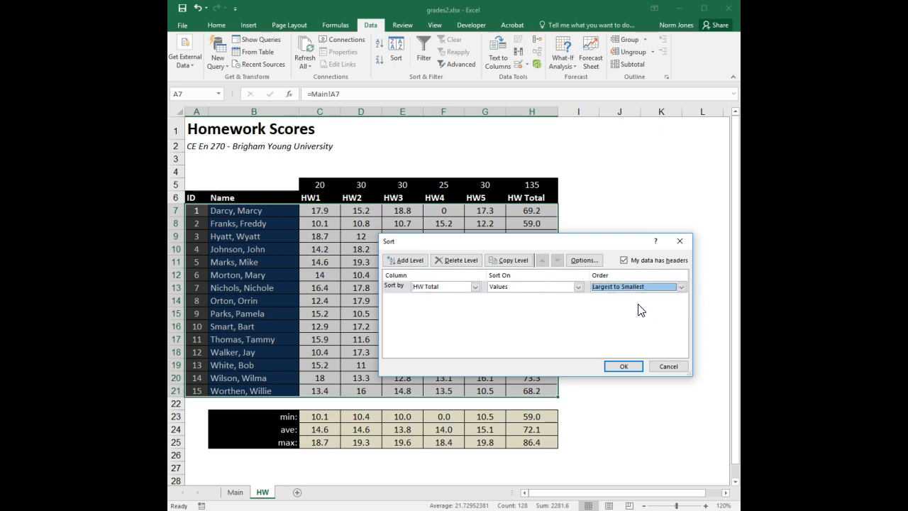
click(619, 368)
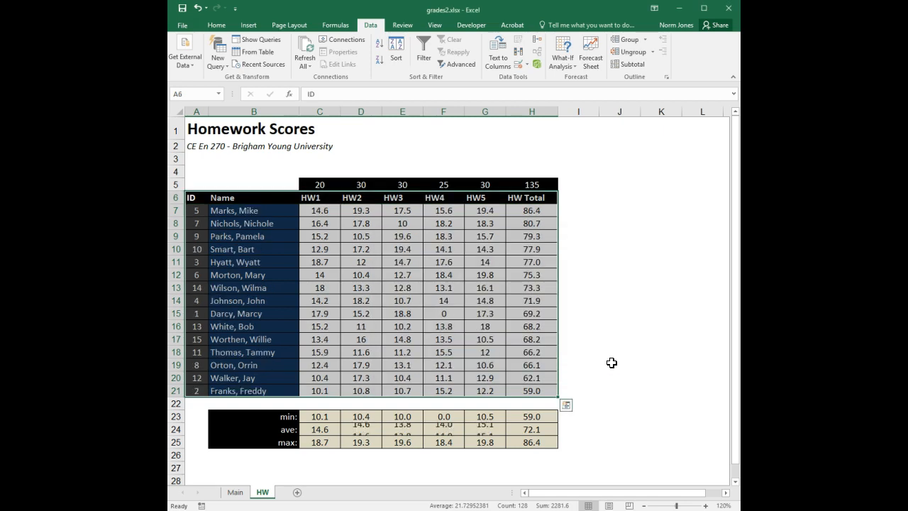
Step: Compare the H7 homework total on the sorted HW sheet with the reference formula in Main's C11, checking student names on both sheets
click(618, 322)
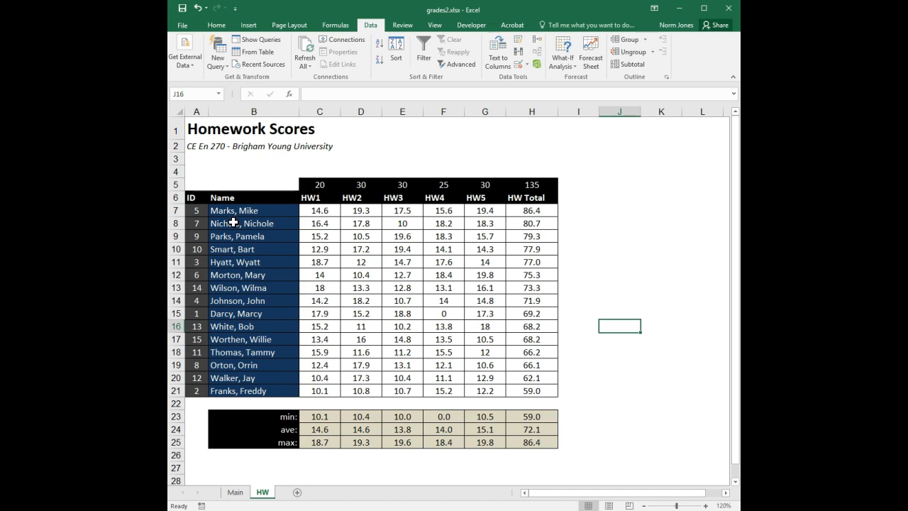
click(549, 214)
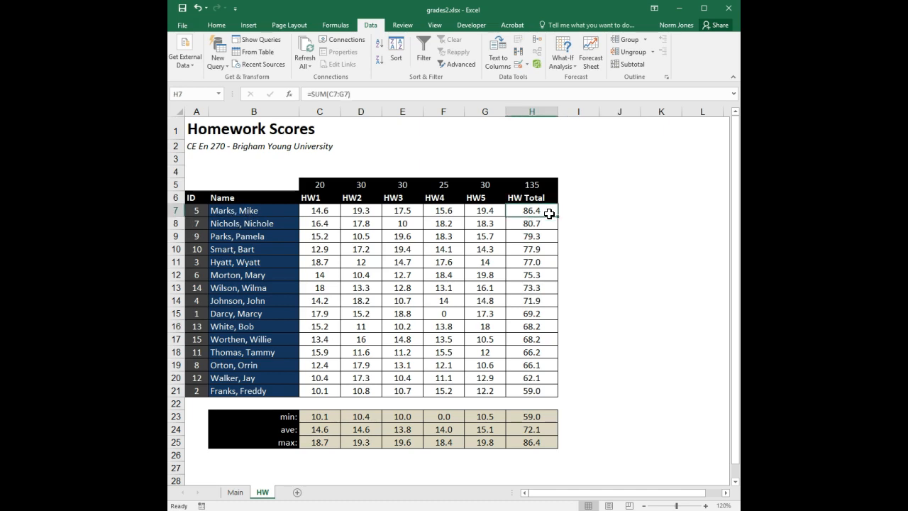
click(236, 492)
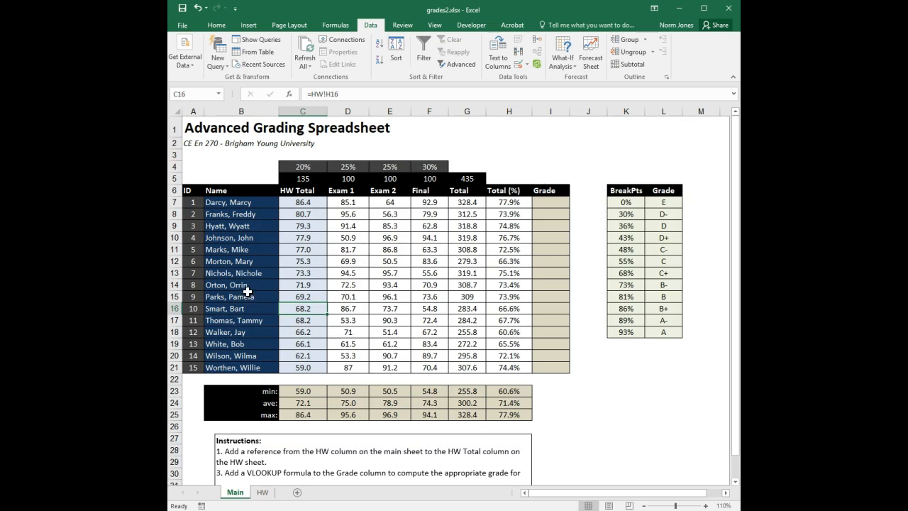
click(305, 249)
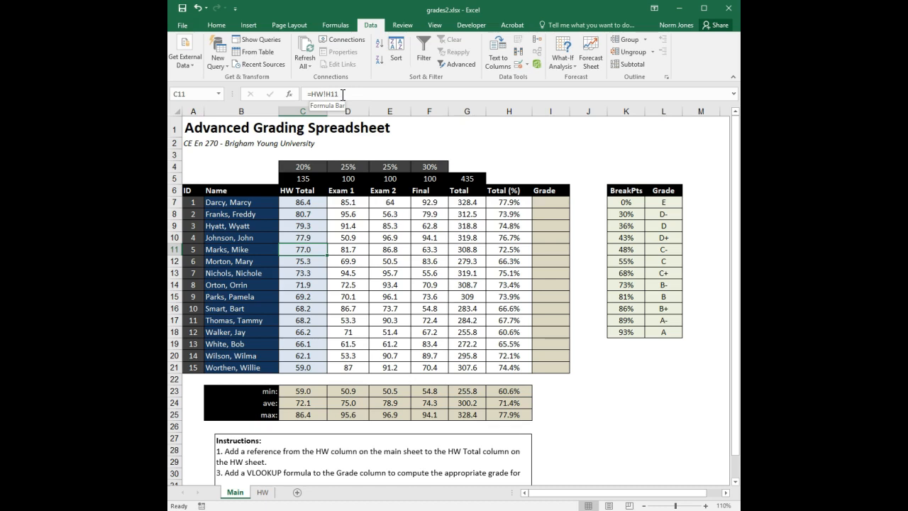
click(262, 491)
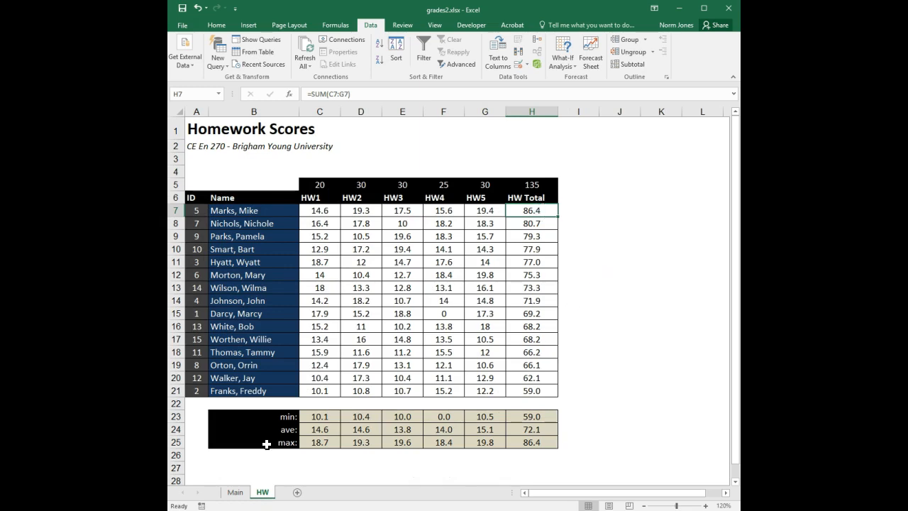
click(240, 493)
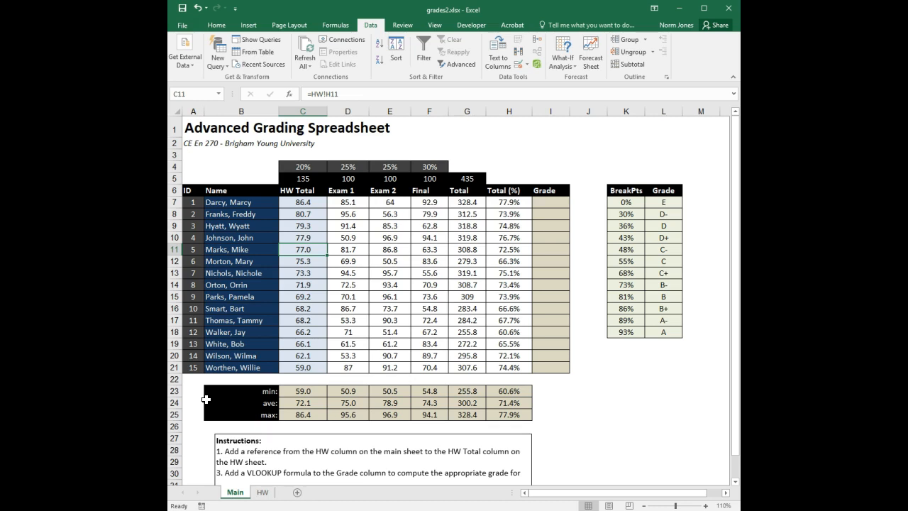
Step: Clear the direct references from the HW Total cells C7:C21 on the Main sheet
drag(312, 202, 315, 374)
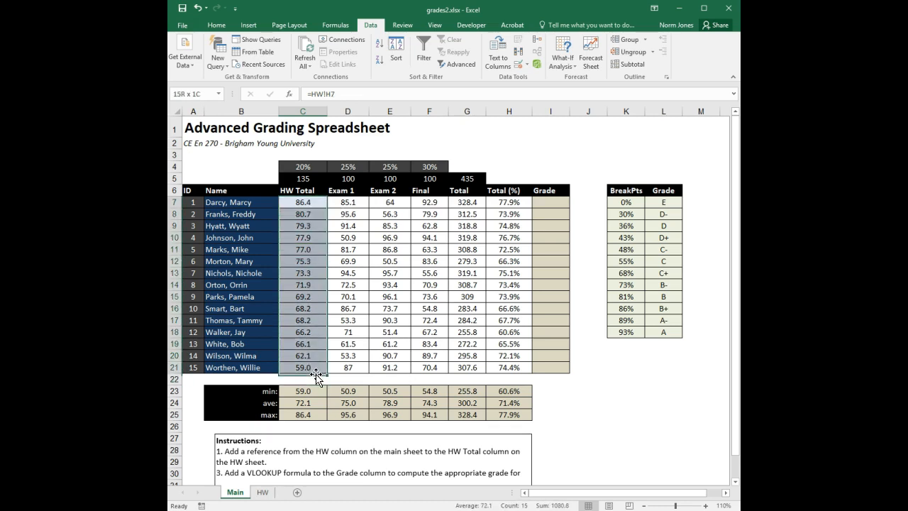
key(Delete)
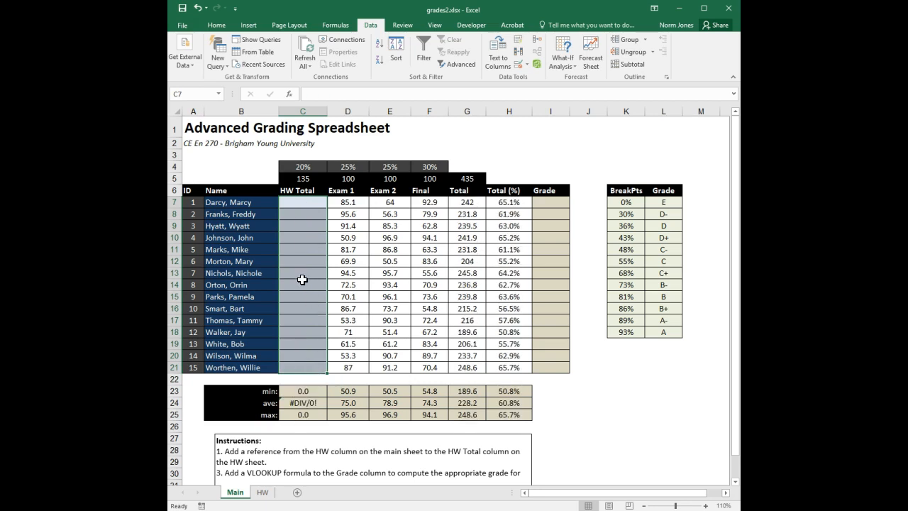
click(294, 207)
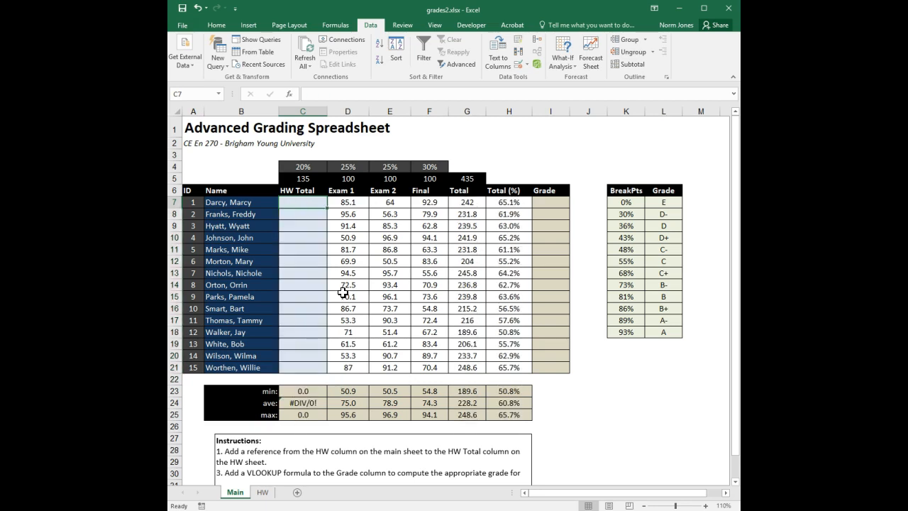
Step: Review the HW sheet's layout, return to Main and begin a VLOOKUP formula in C7 with B7 as the lookup value
click(262, 492)
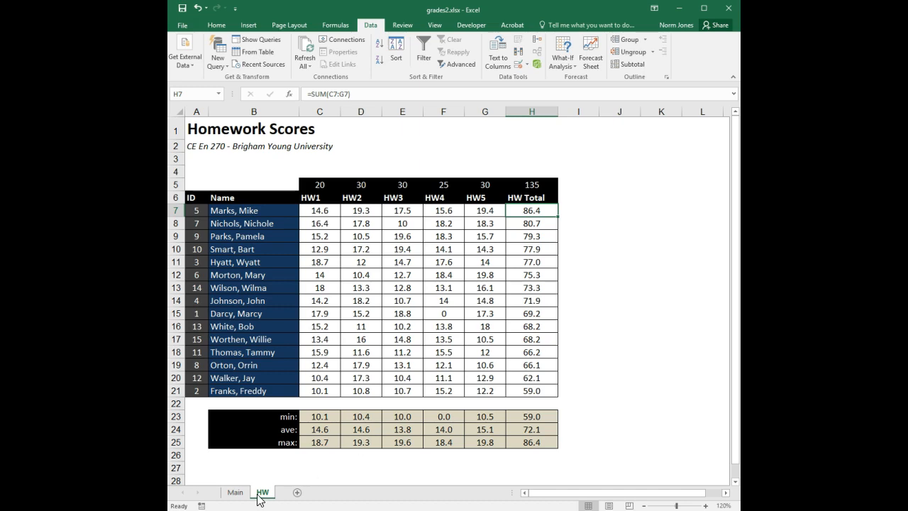
click(235, 491)
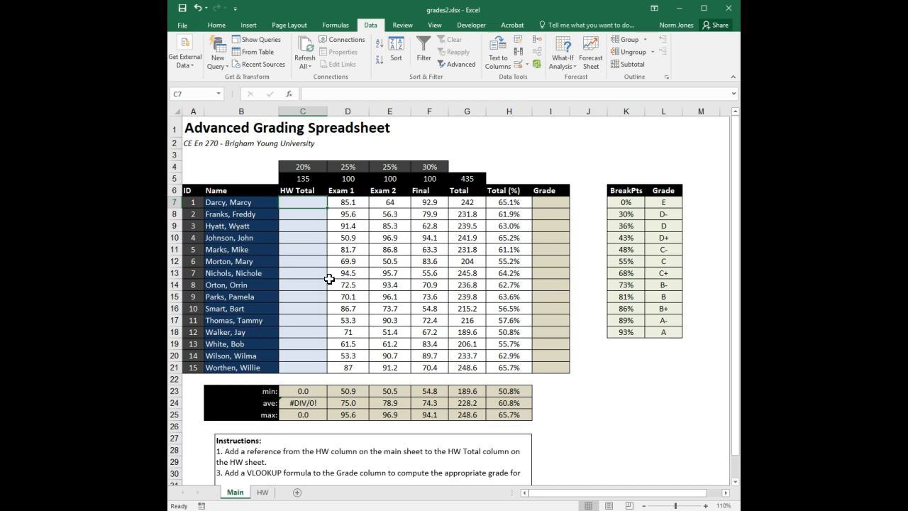
text(=)
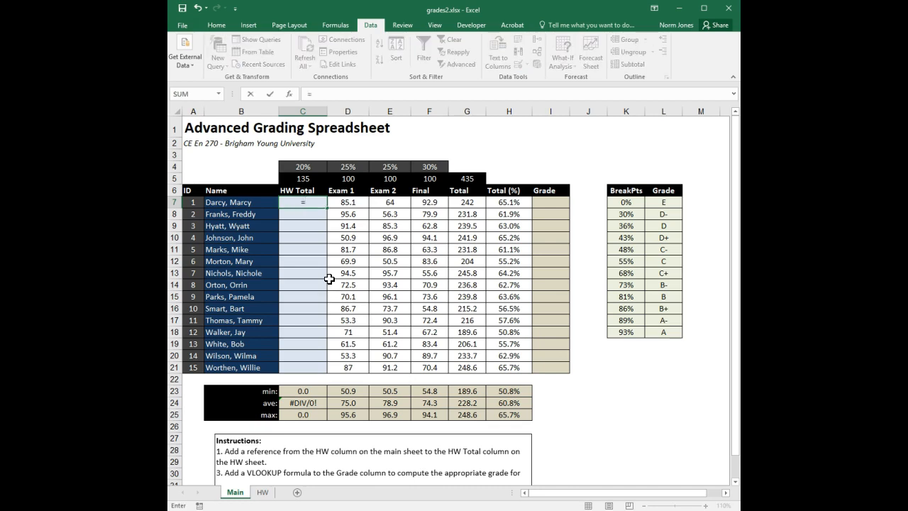
text(vlookup)
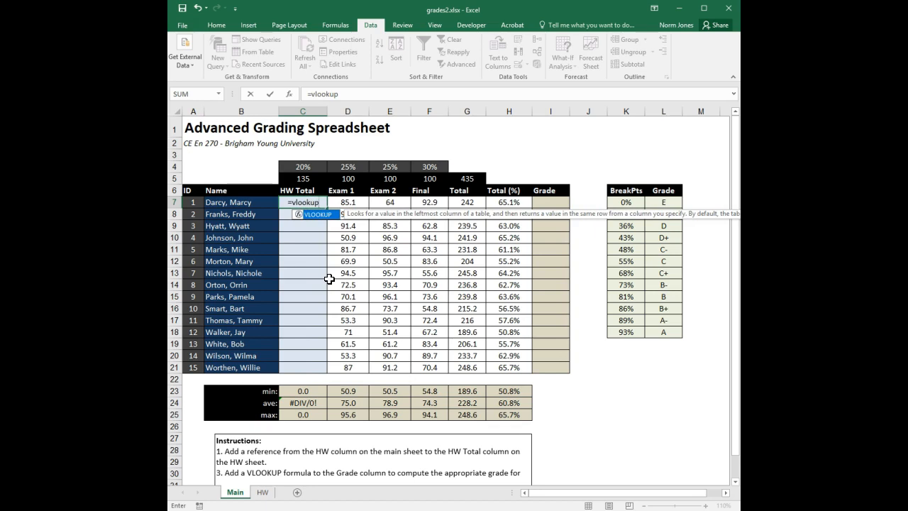
text(()
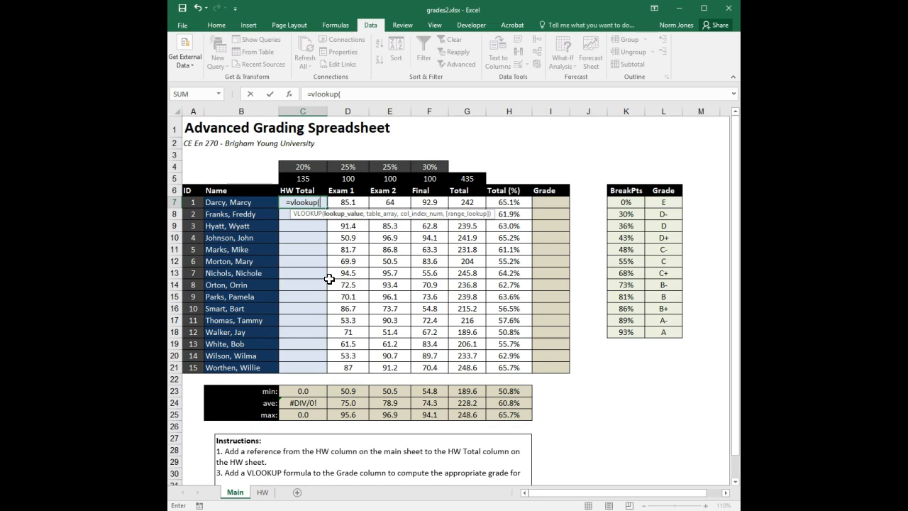
click(239, 202)
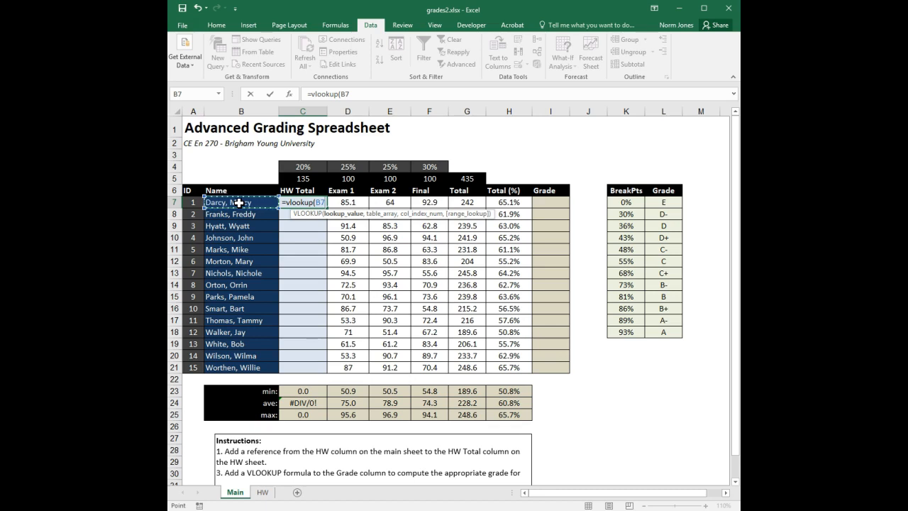
text(,)
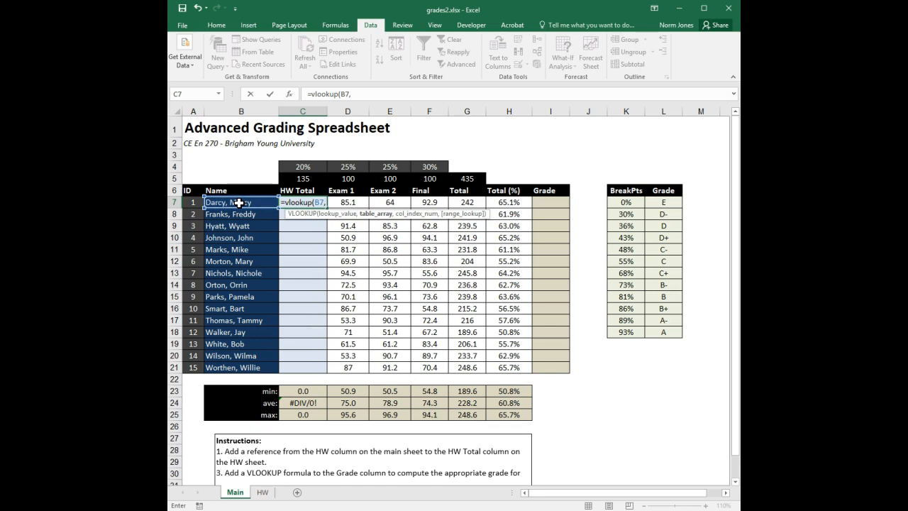
Step: Set the VLOOKUP table array to B7:H21 on the HW sheet and make it absolute as HW!$B$7:$H$21
click(267, 500)
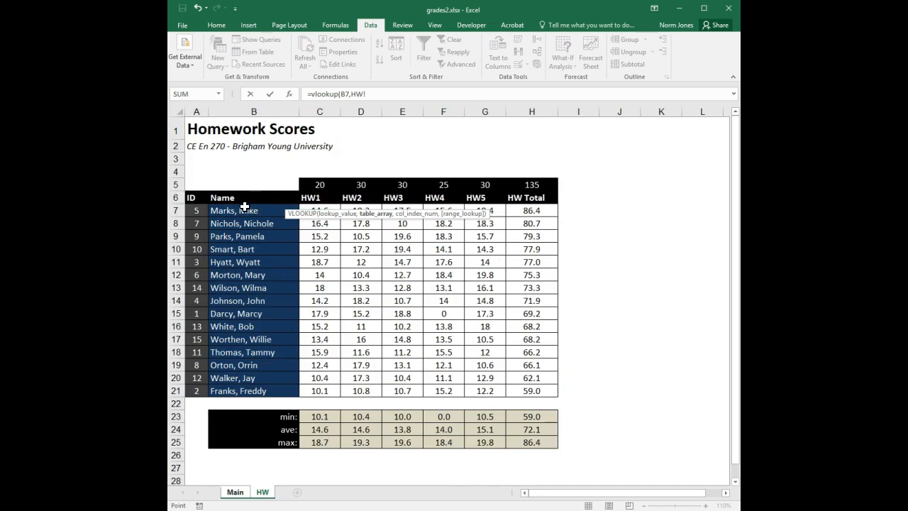
drag(244, 207, 527, 393)
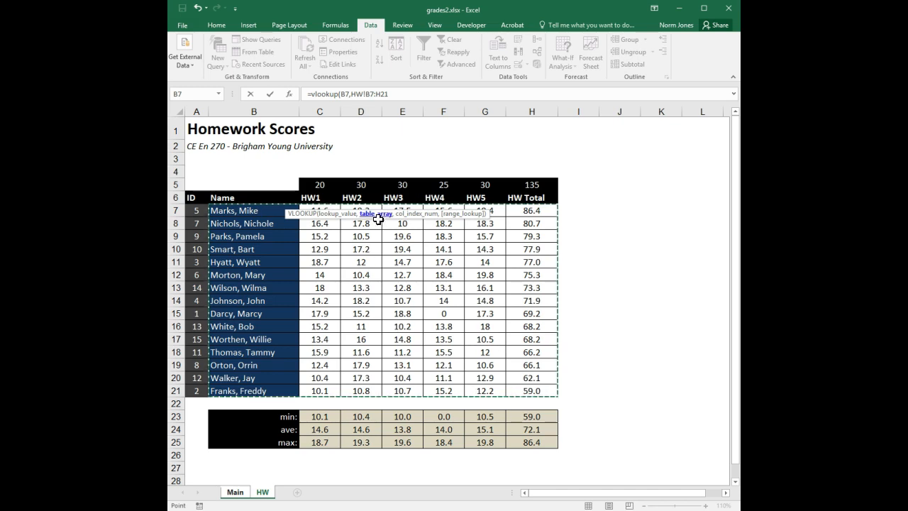
click(392, 92)
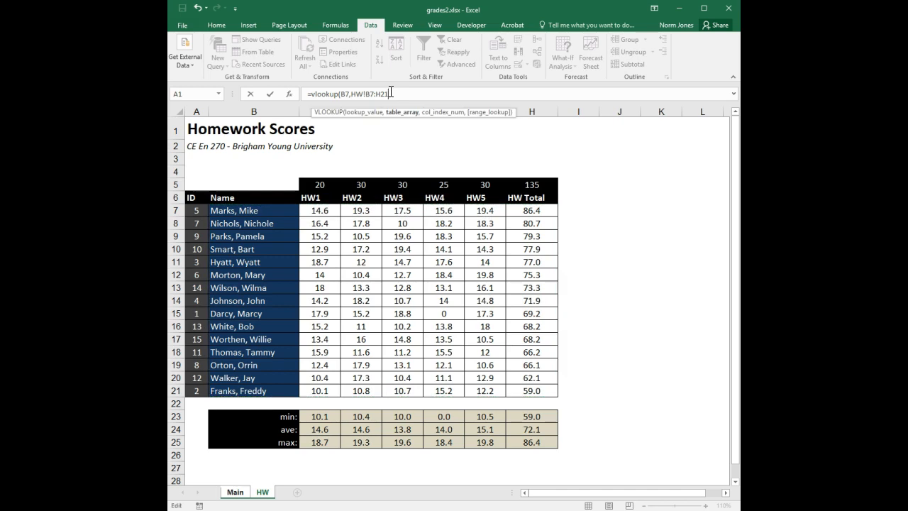
text(,)
click(375, 94)
click(366, 93)
text($B$)
key(Right)
key(Right)
text($)
Step: Complete the VLOOKUP formula with column index 7 and FALSE for an exact match, and enter it in C7
click(416, 94)
text(7,)
key(alt)
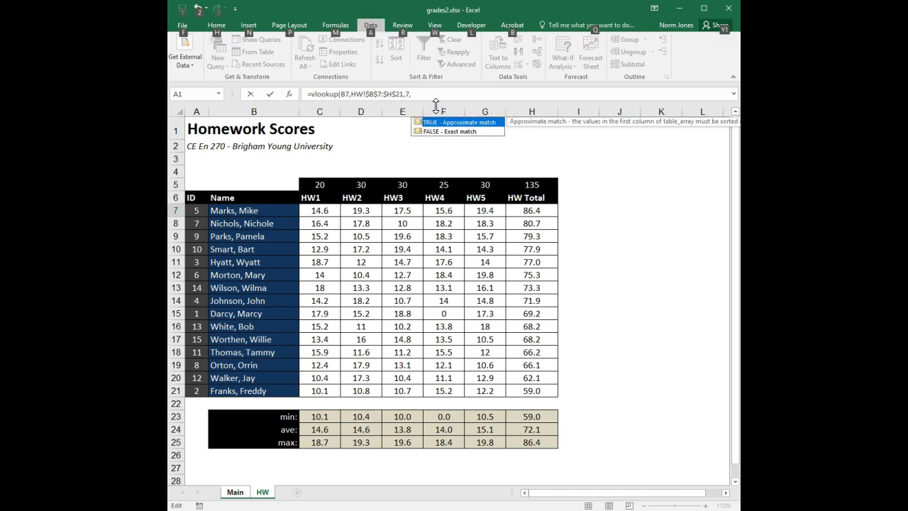
click(426, 91)
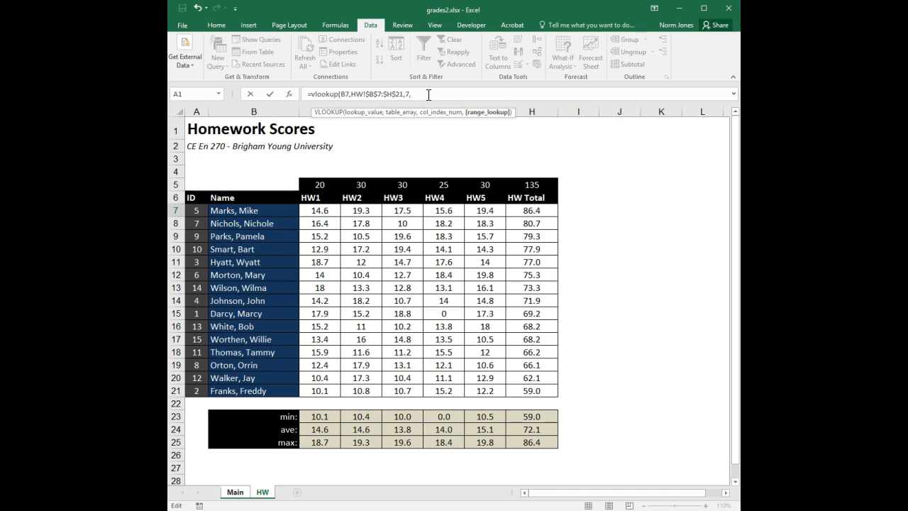
text(FALS)
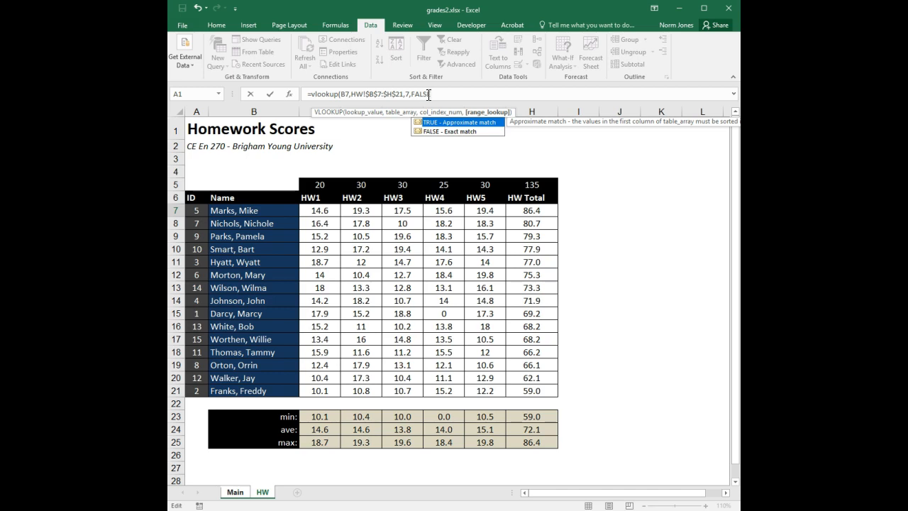
text(E)
text())
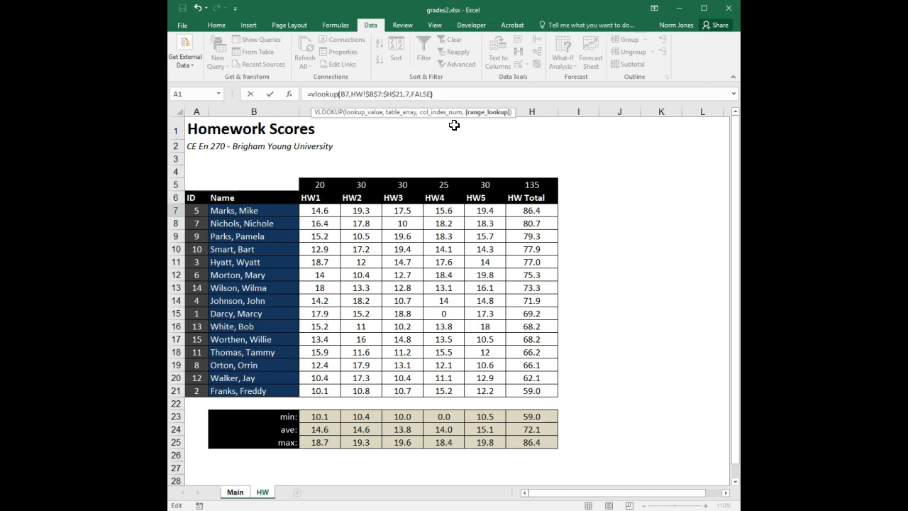
key(Return)
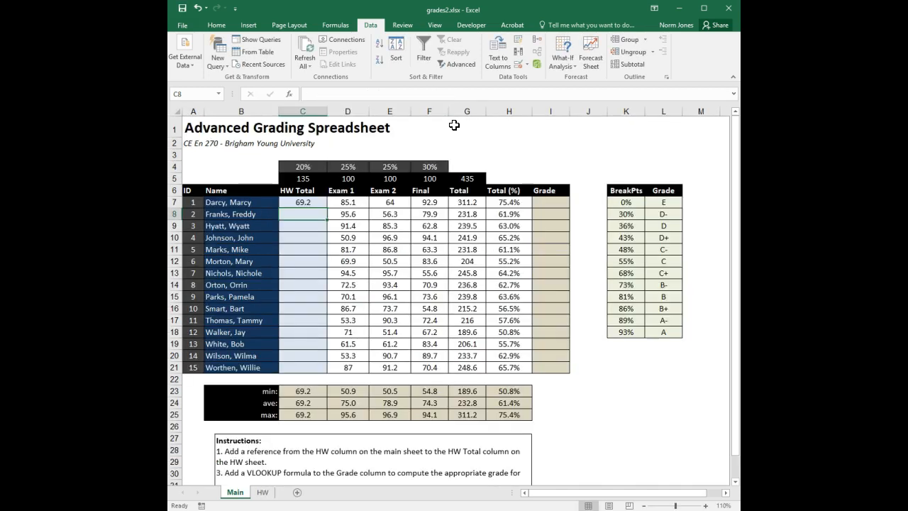
Step: Fill the C7 VLOOKUP formula down the HW Total column to C21 and check C11 against the HW sheet
click(321, 203)
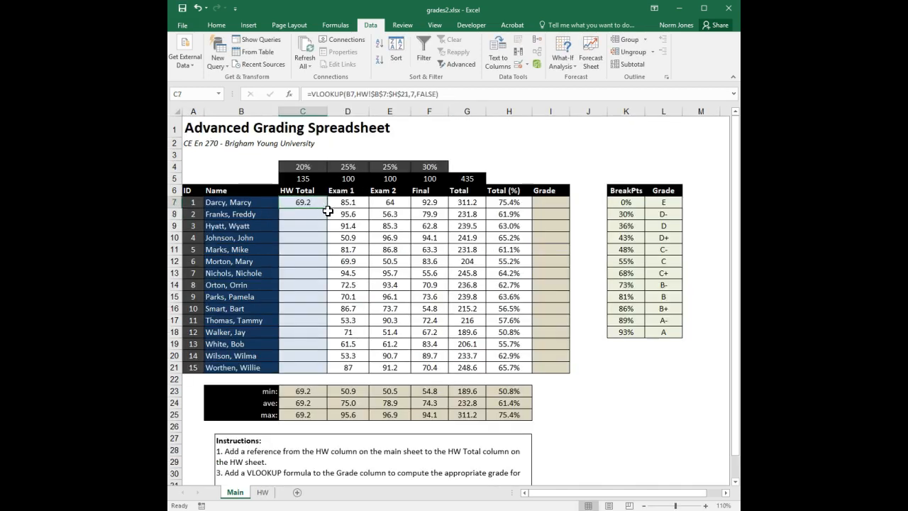
double_click(327, 210)
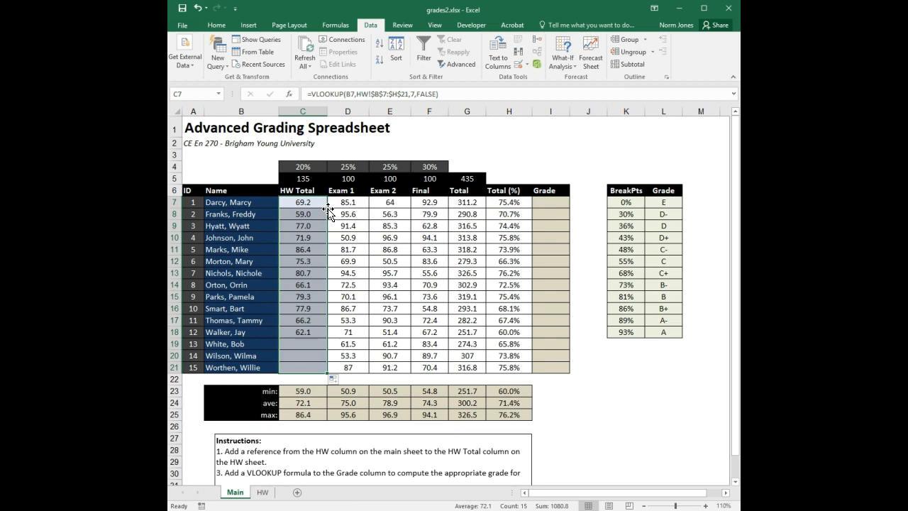
click(316, 250)
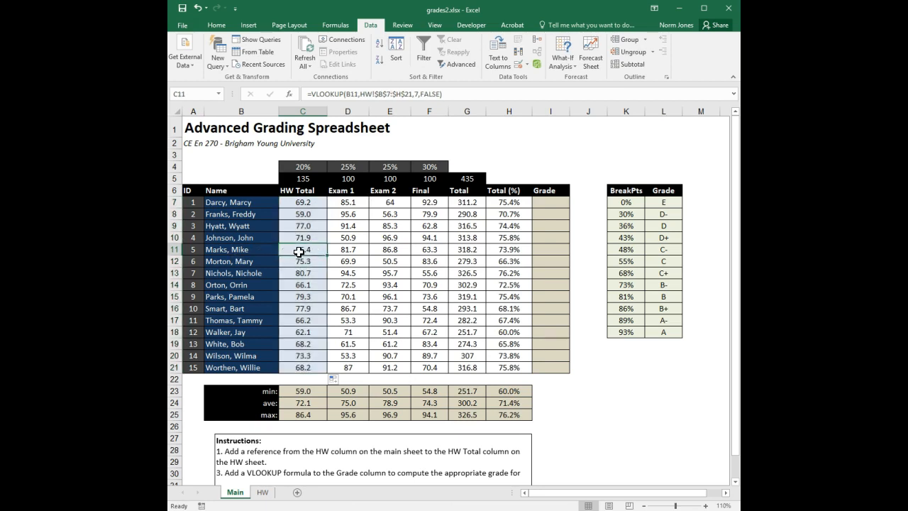
click(263, 492)
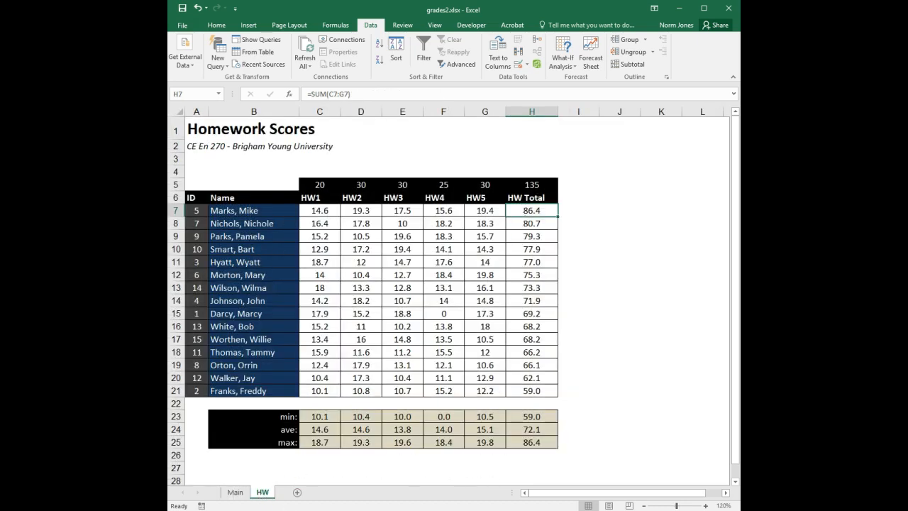
click(235, 491)
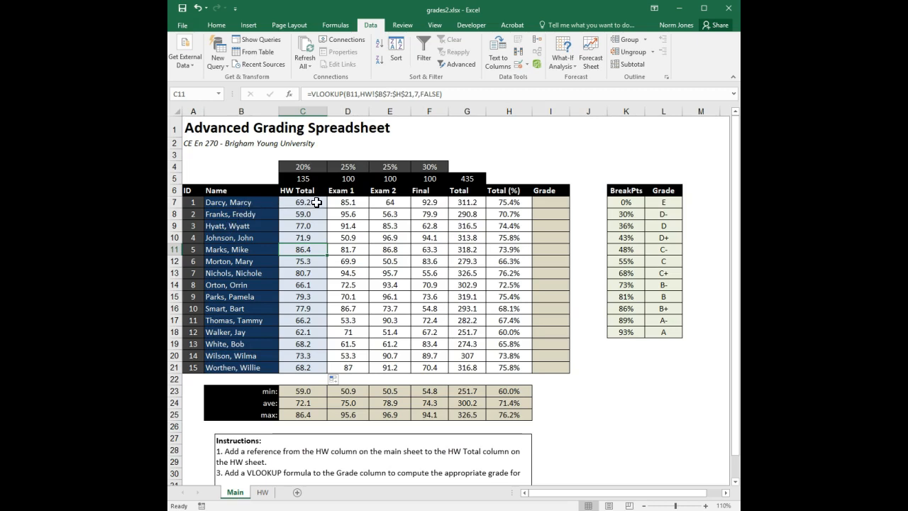
Step: Sort the homework table A6:H21 on the HW sheet by Name values from A to Z
click(262, 491)
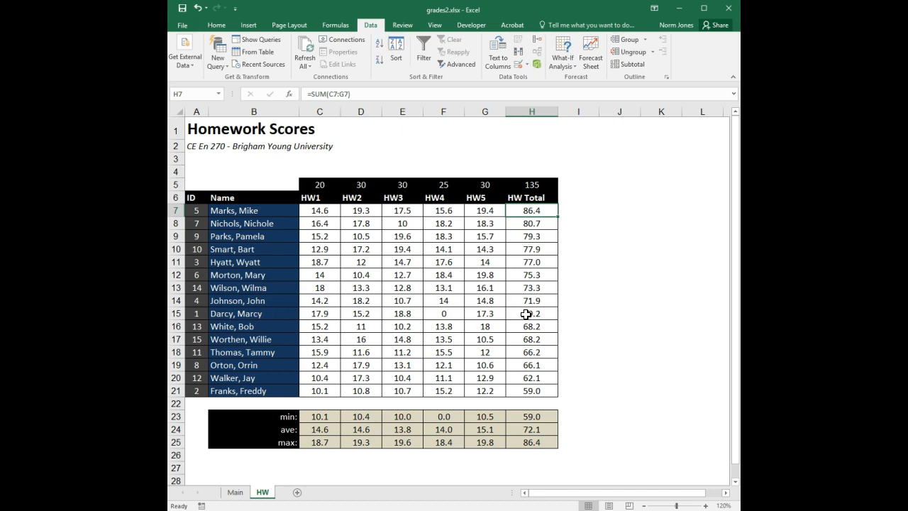
drag(197, 200, 543, 395)
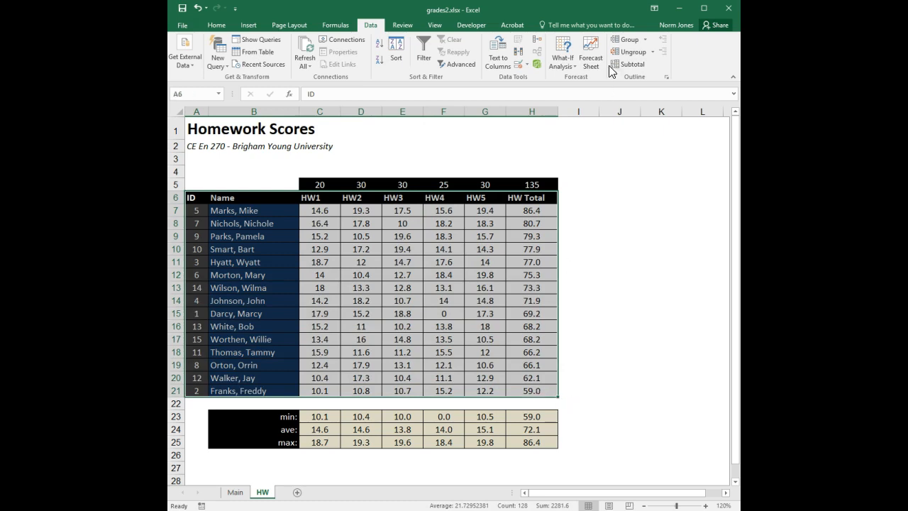
click(395, 56)
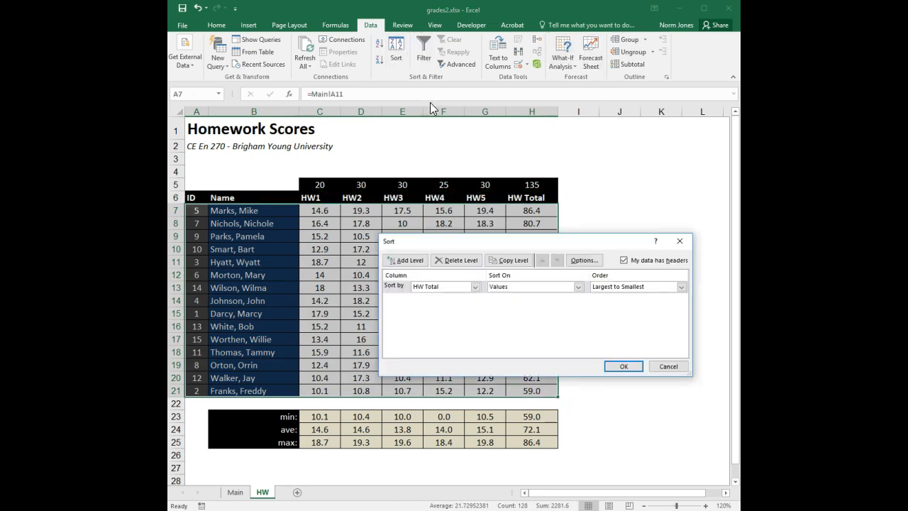
click(474, 286)
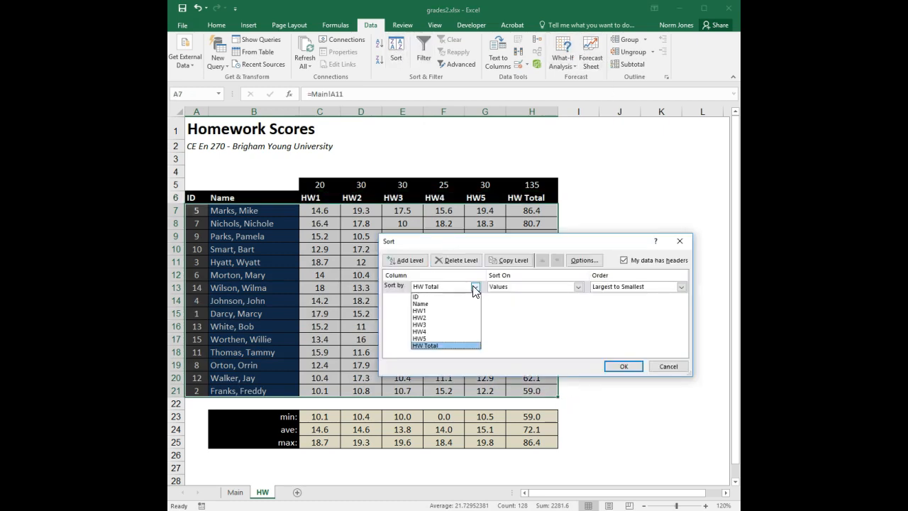
click(432, 304)
click(604, 288)
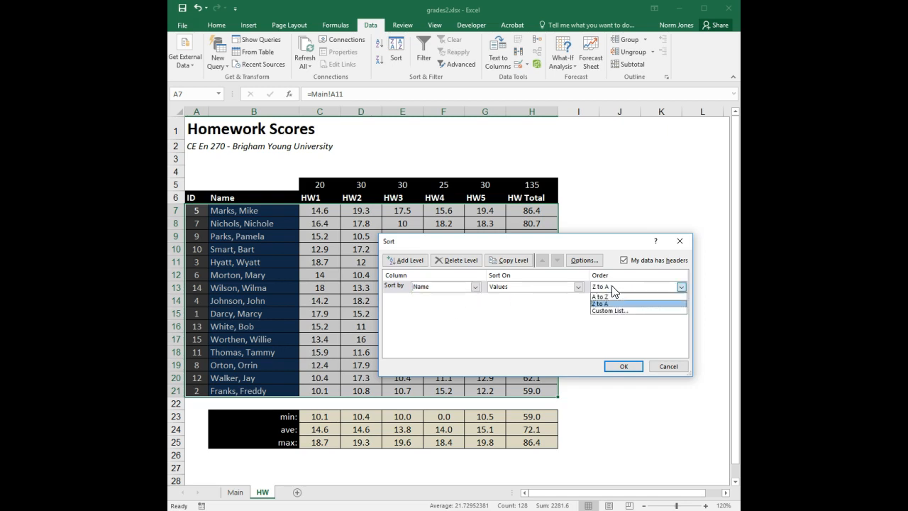
click(608, 298)
click(624, 366)
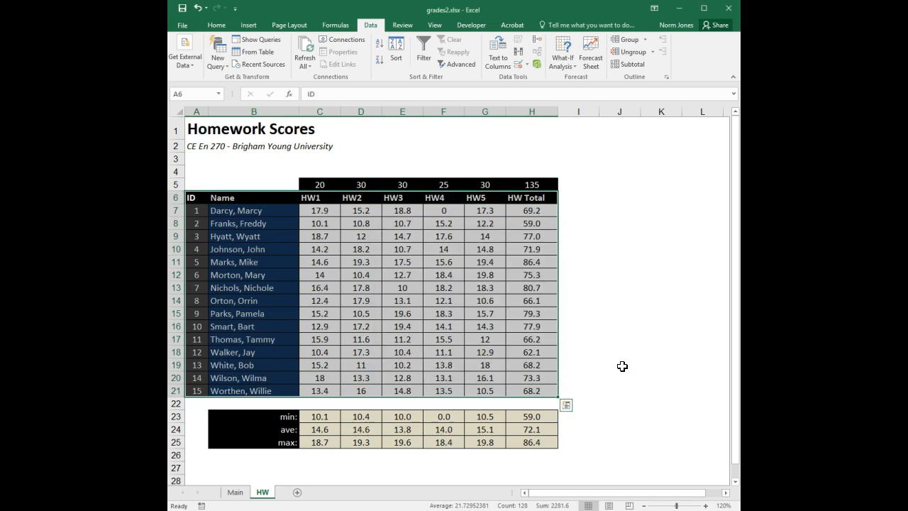
Step: Return to the Main sheet and check the VLOOKUP formulas in HW Total cells C7 and C8
click(596, 234)
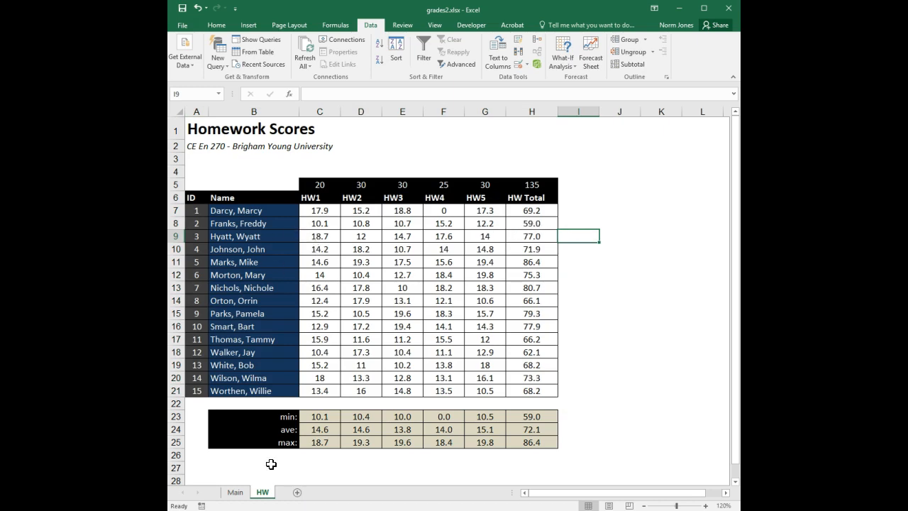
click(234, 492)
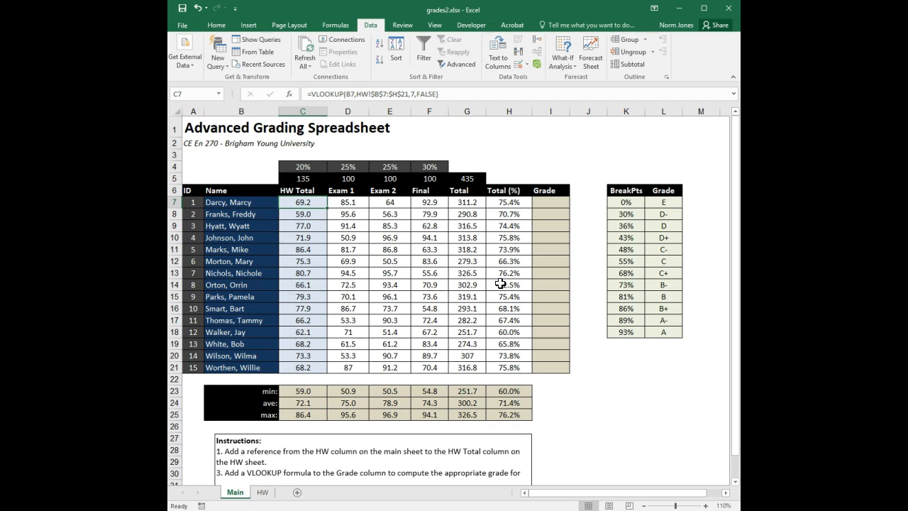
click(578, 414)
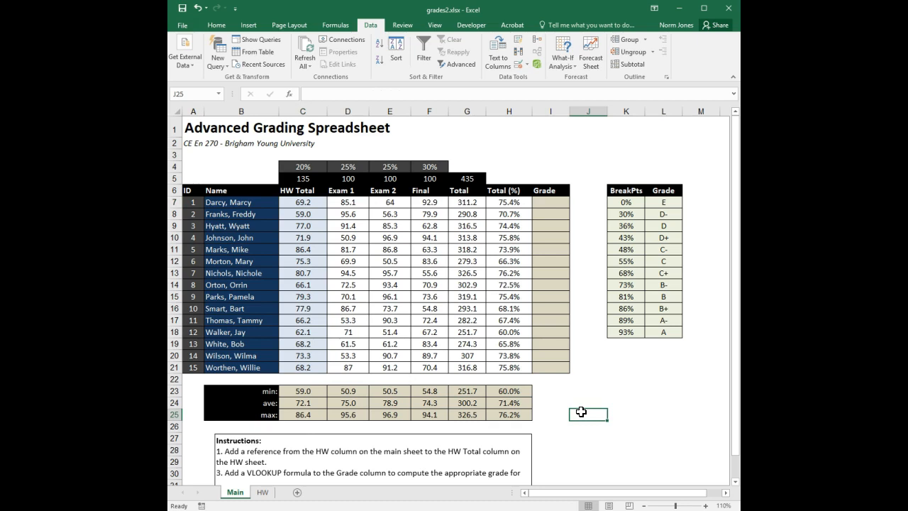
click(315, 212)
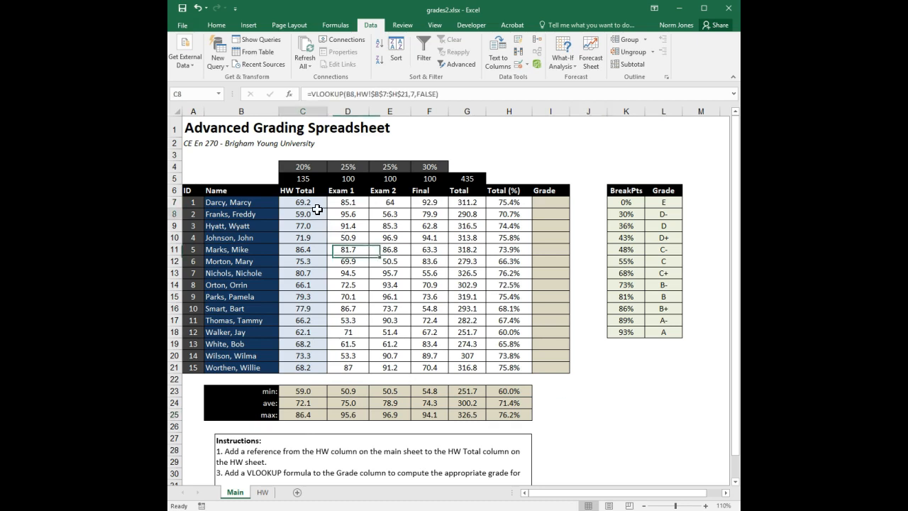
click(317, 201)
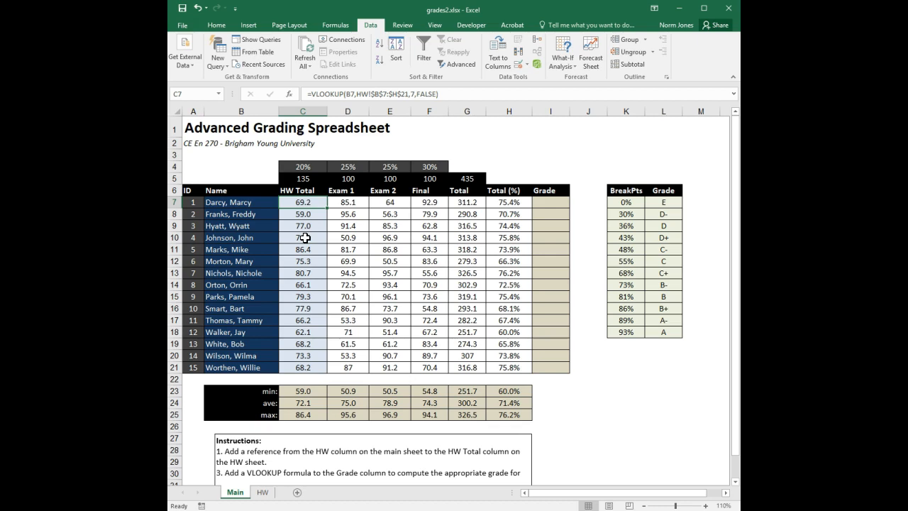
Step: Cycle the table array's end reference in the C7 VLOOKUP through its relative and absolute forms back to $H$21, and re-enter the formula
click(383, 94)
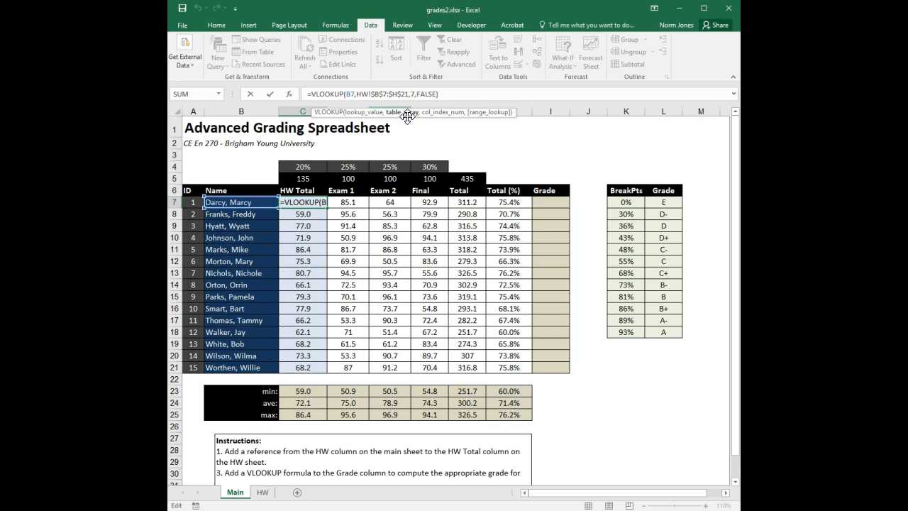
key(Scroll_Lock)
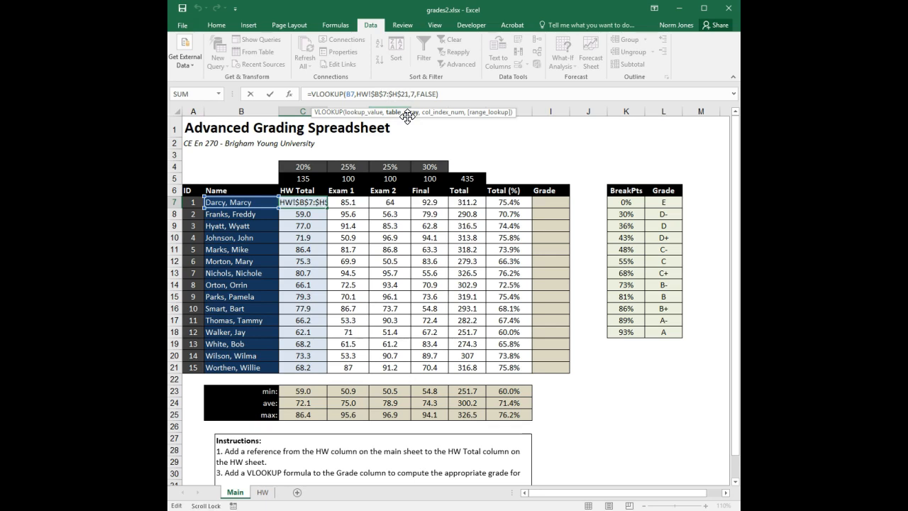
key(F4)
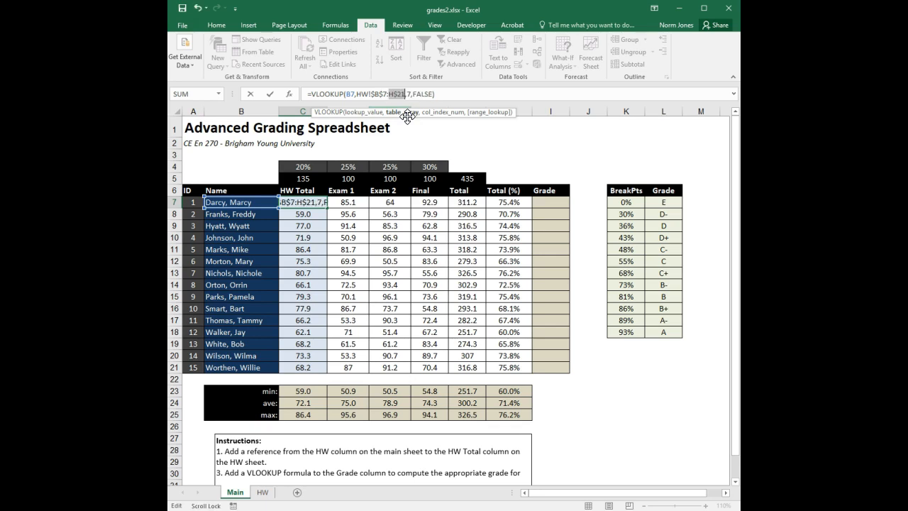
key(F4)
key(F4)
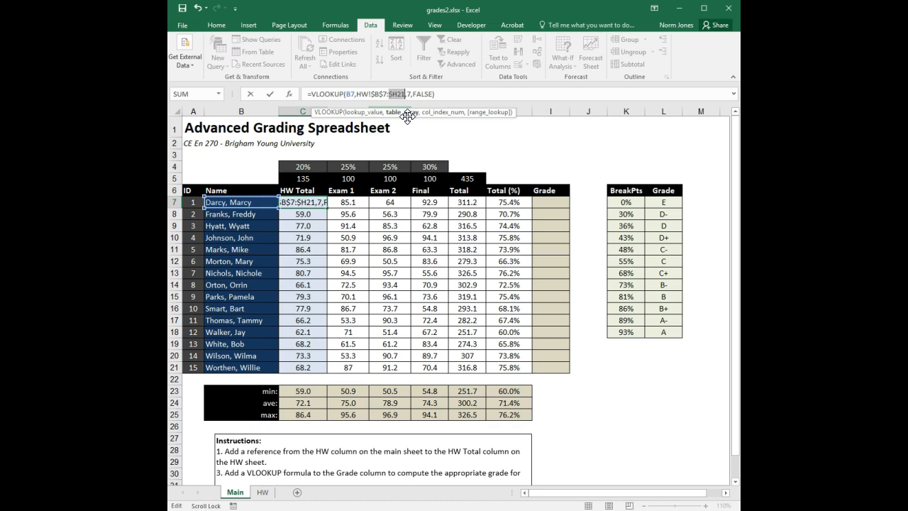
key(F4)
click(452, 94)
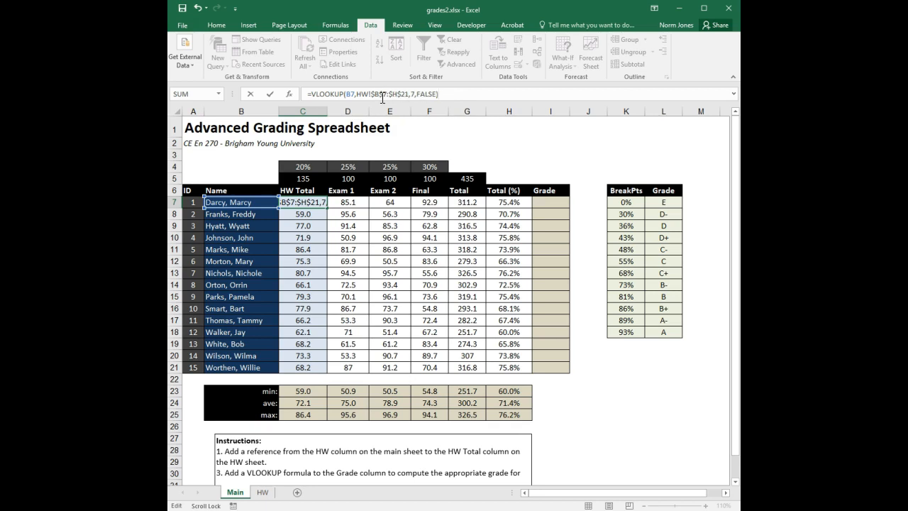
click(305, 201)
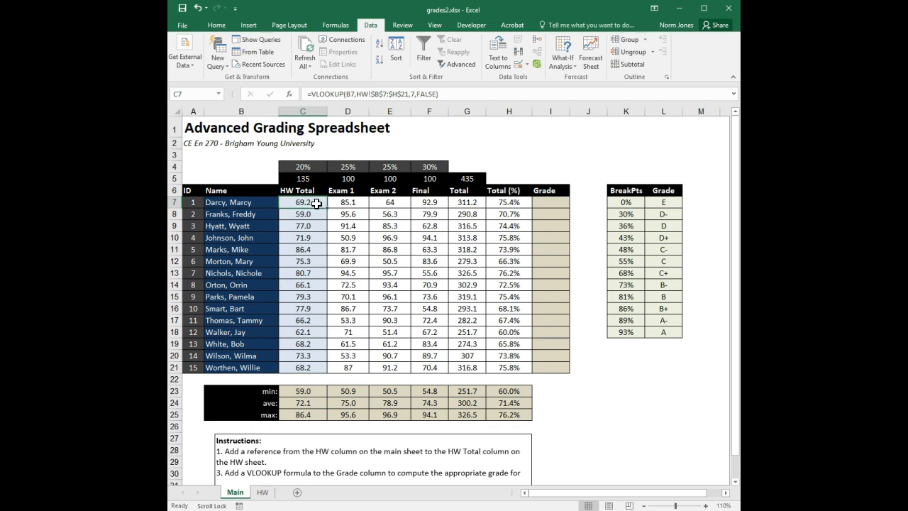
click(380, 94)
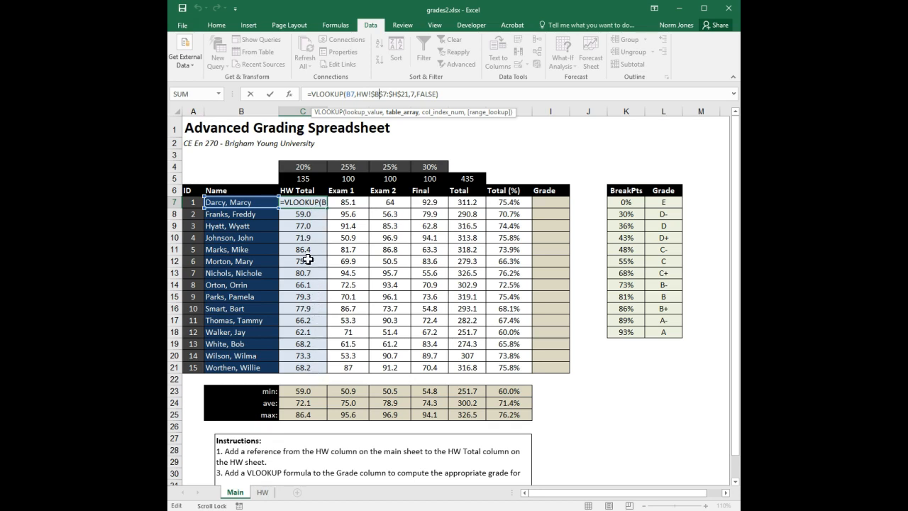
key(ctrl+Return)
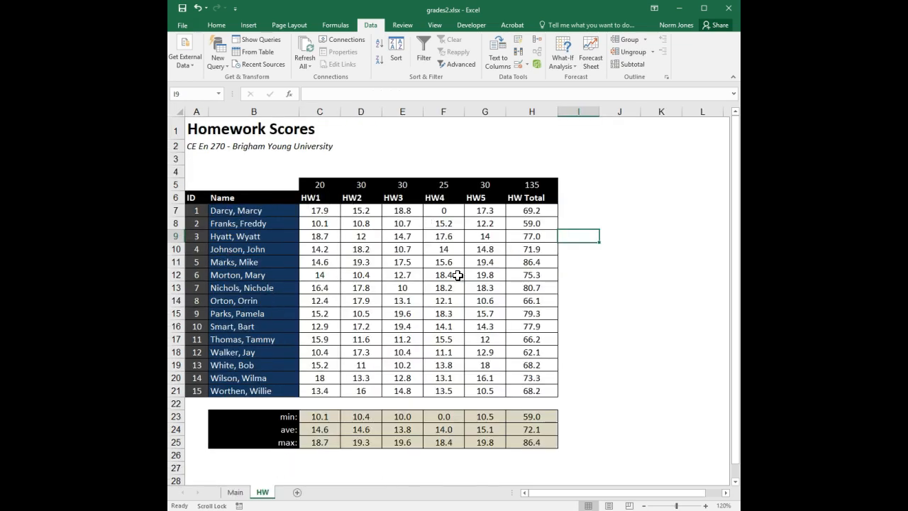
Step: On the HW sheet, compare the lookup range B7:H21 with the same-sized ranges starting one and two rows lower, at B8 and B9
drag(250, 210, 533, 391)
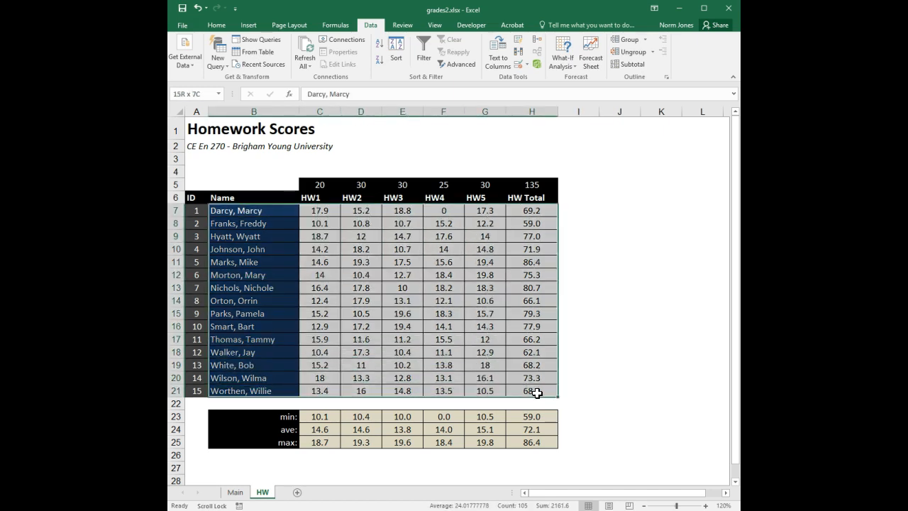
drag(257, 222, 523, 403)
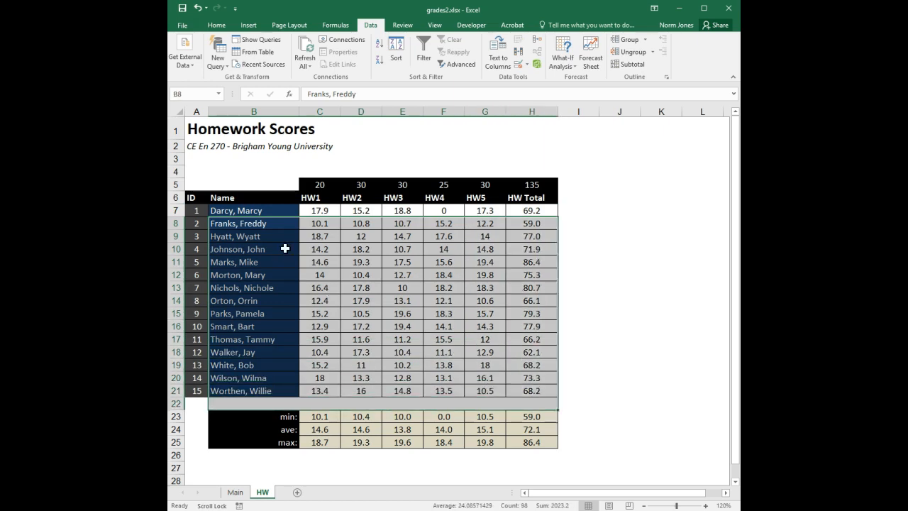
click(284, 249)
drag(239, 235, 525, 418)
click(607, 299)
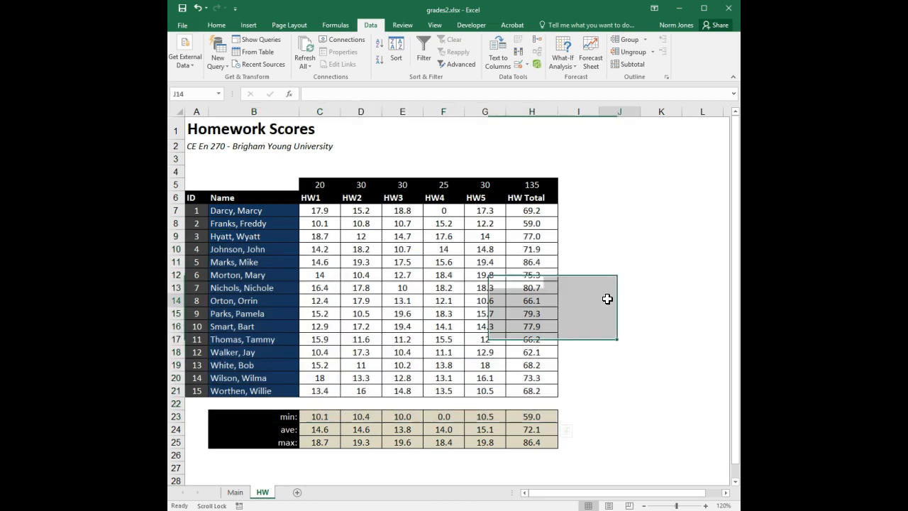
Step: Check the references in the VLOOKUP formulas down Main's HW Total column, from C8 to C18
click(235, 490)
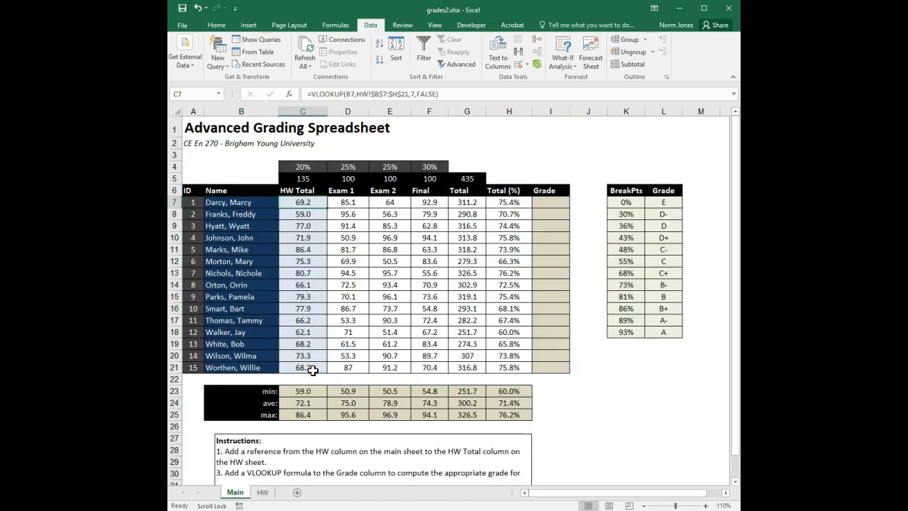
click(308, 216)
click(306, 225)
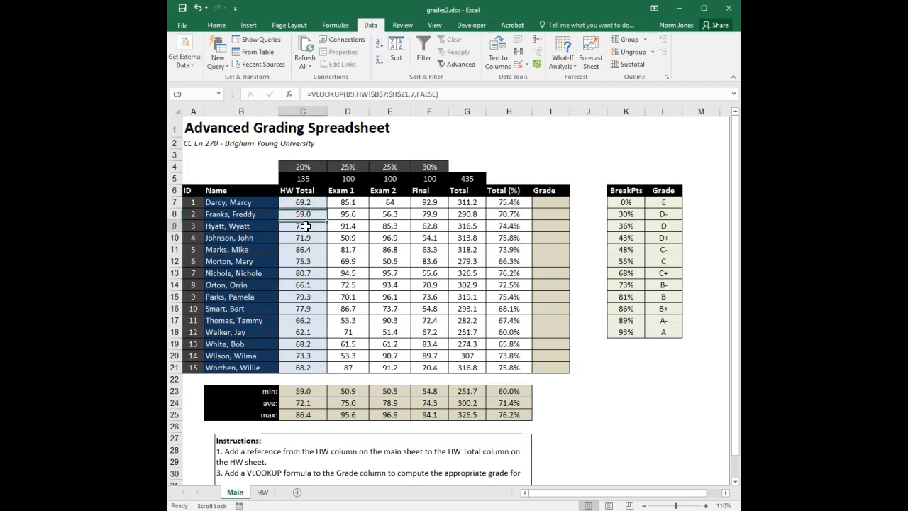
click(305, 248)
key(Down)
key(Down)
key(Down)
click(311, 248)
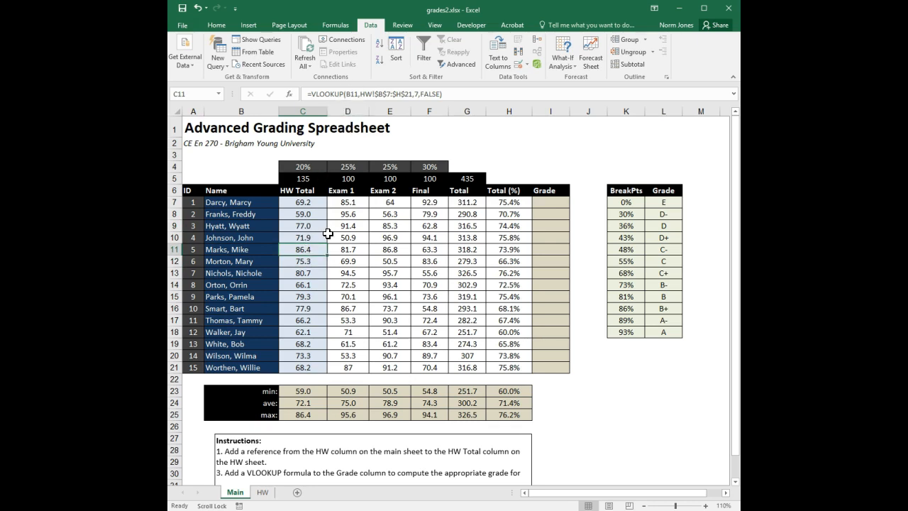
scroll(327, 233, down, 1)
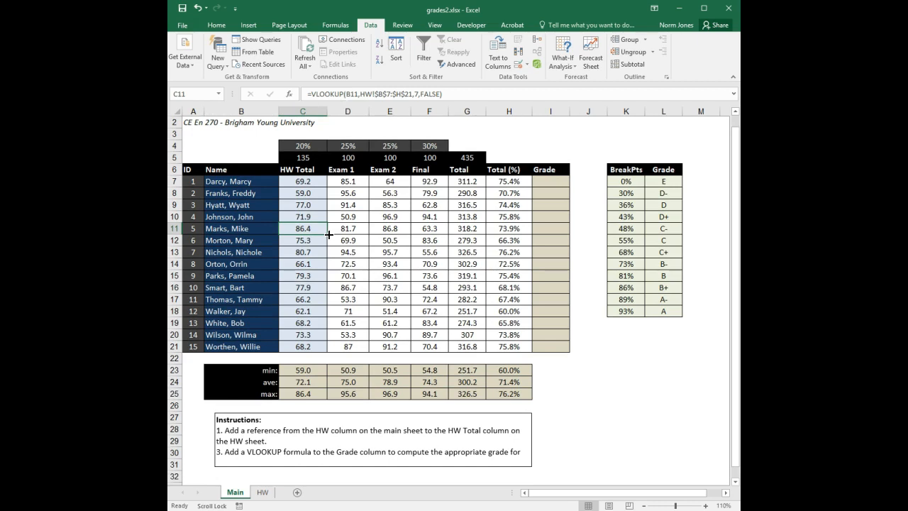
scroll(329, 234, up, 1)
scroll(327, 233, down, 1)
scroll(319, 231, down, 1)
click(316, 230)
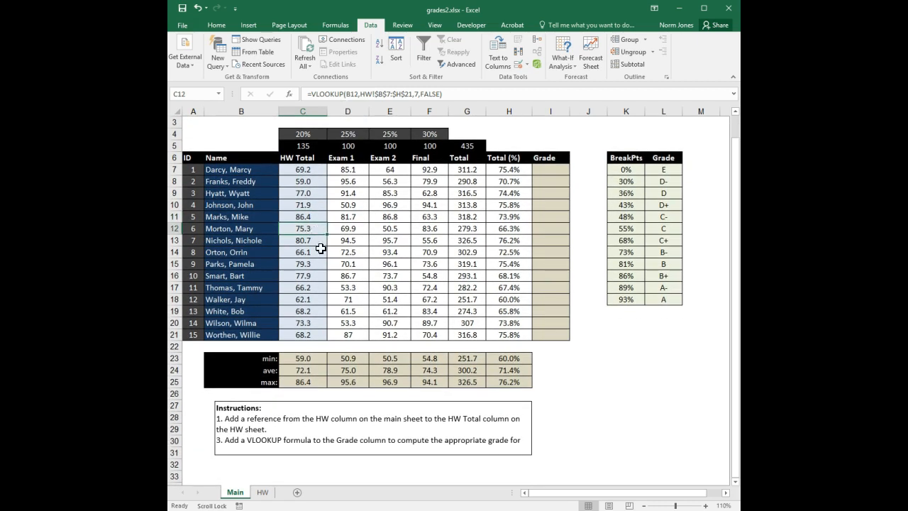
scroll(318, 255, up, 2)
click(312, 273)
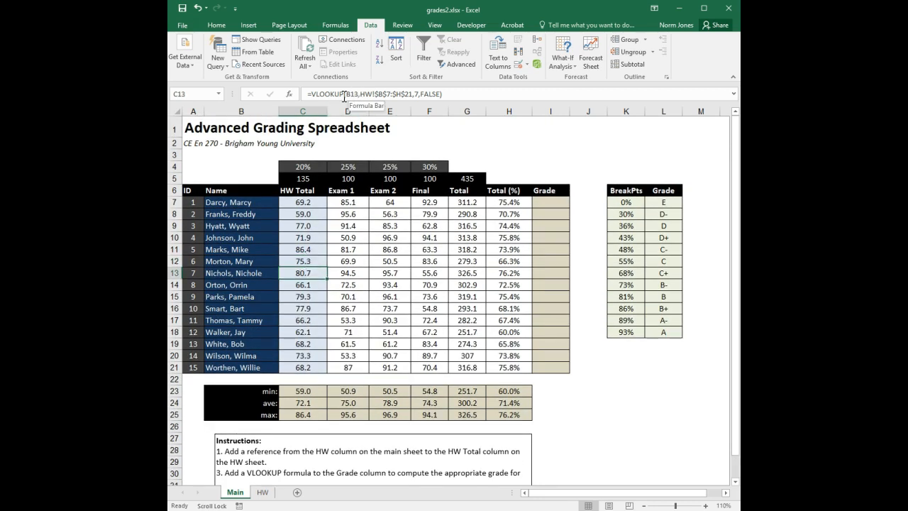
click(303, 285)
click(309, 296)
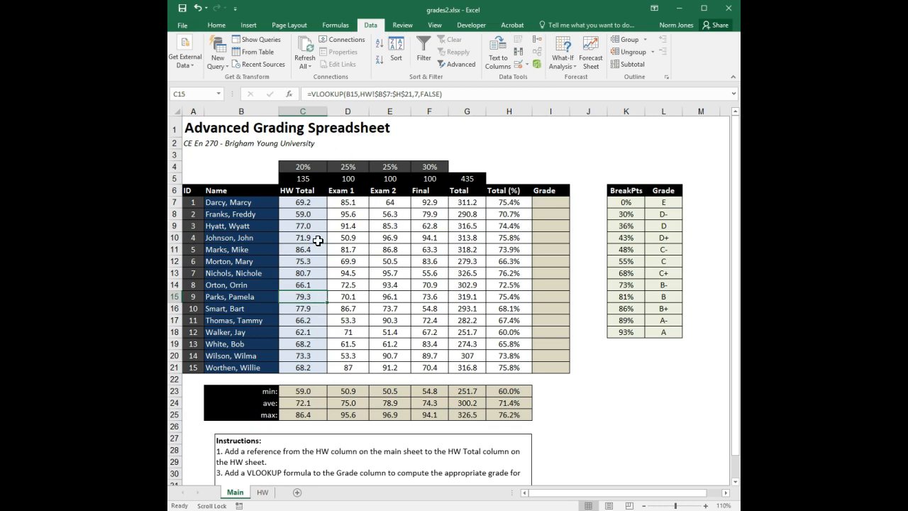
click(314, 331)
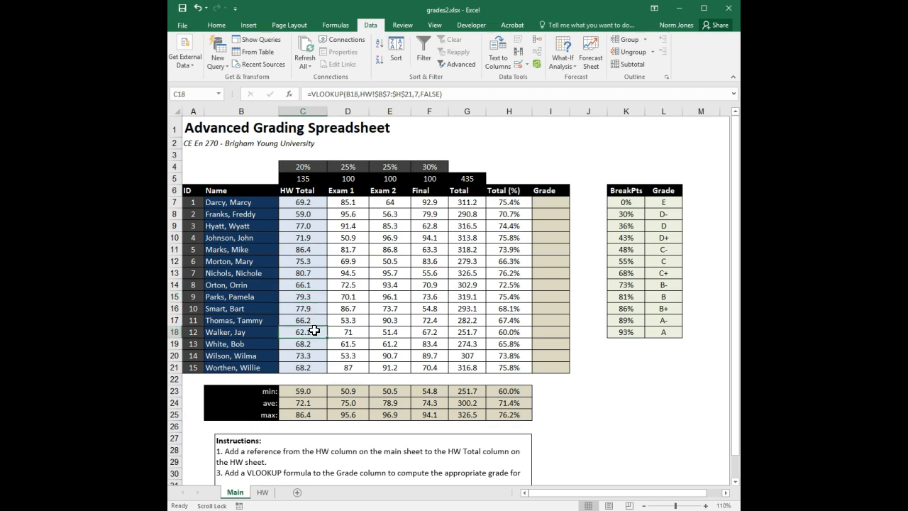
Step: Examine the weighted percentage formulas in the Total (%) column, in H7 and H11
click(552, 154)
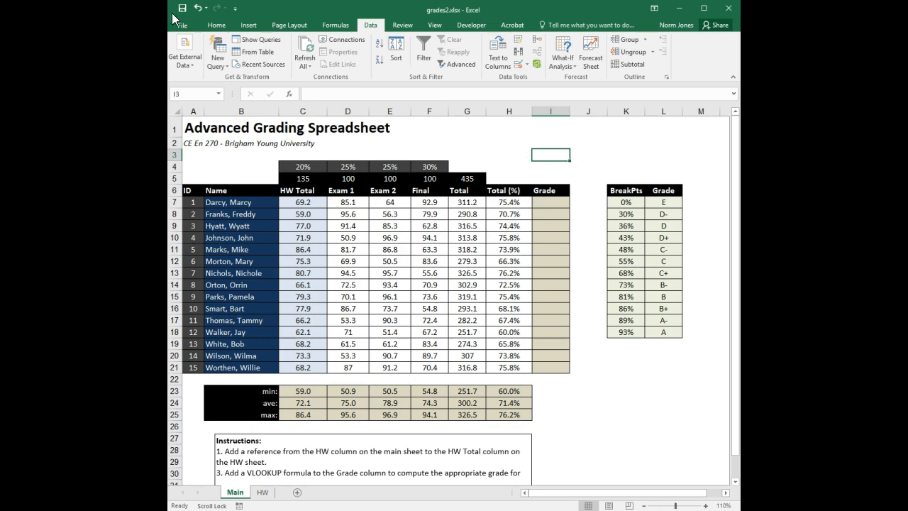
click(620, 407)
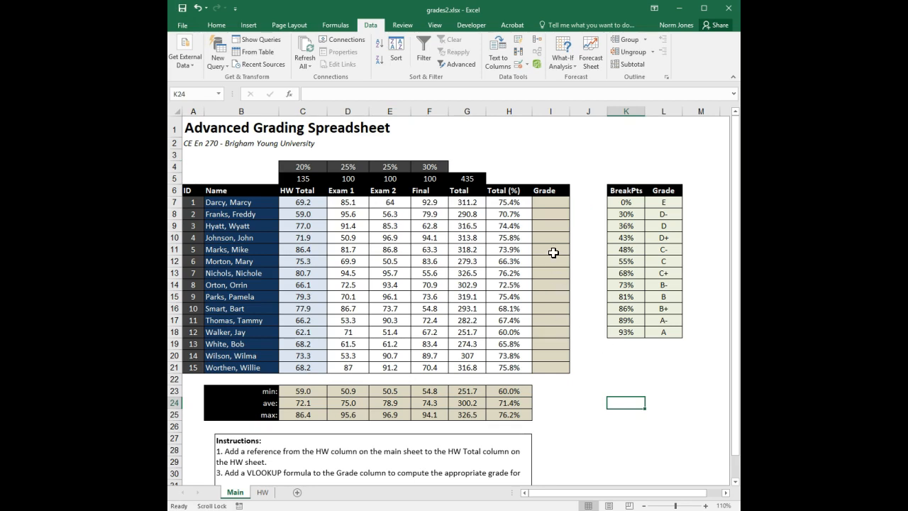
click(515, 206)
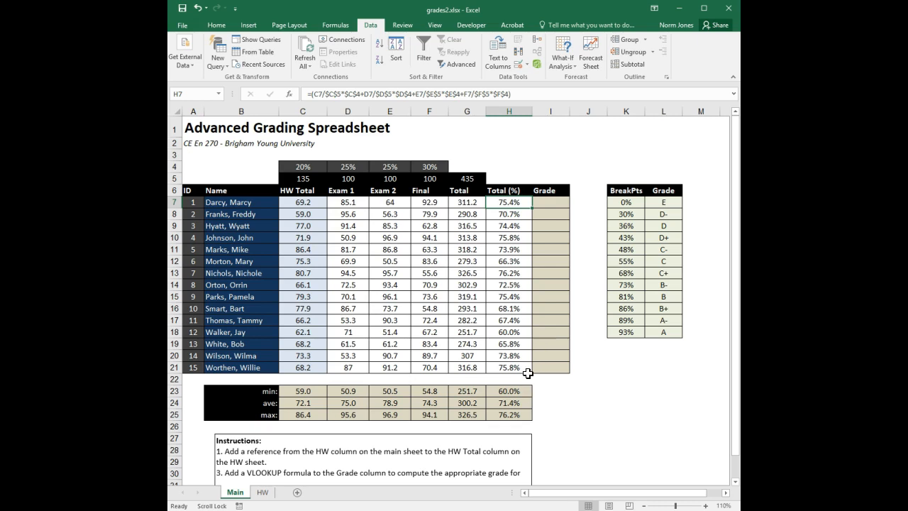
click(535, 273)
click(521, 250)
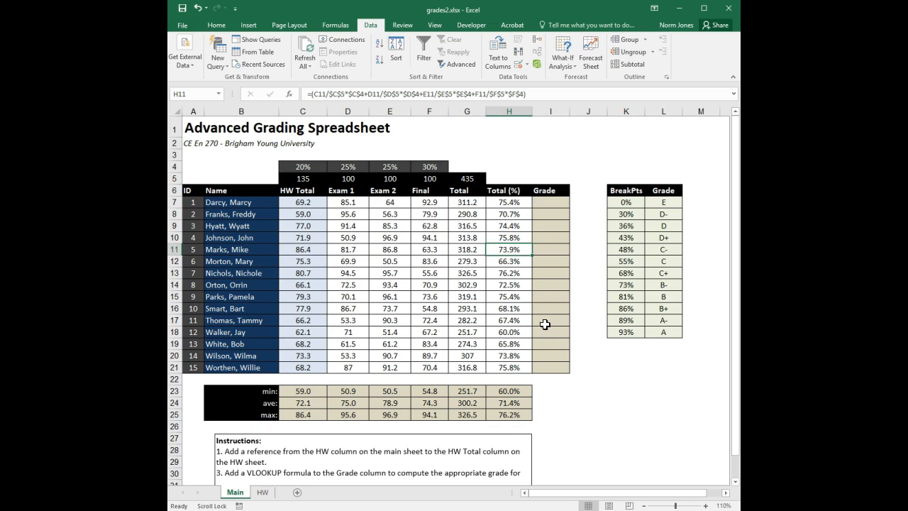
click(522, 205)
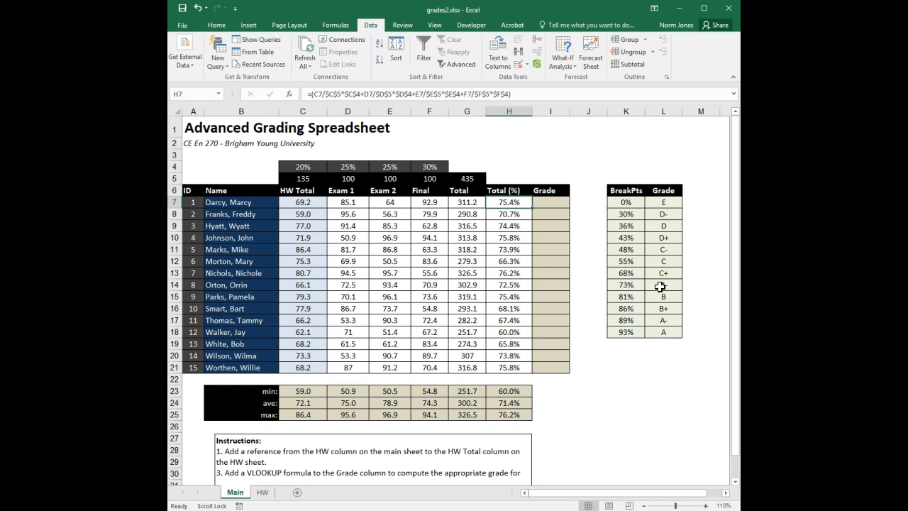
Step: Examine how the upper breakpoints in K15:K18 pair with the letter grades in L15:L18
click(630, 297)
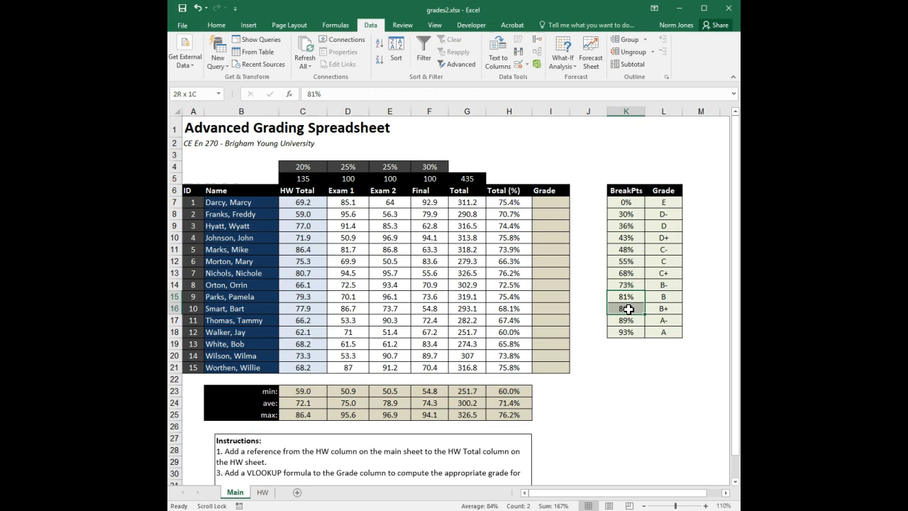
click(658, 298)
drag(627, 309, 631, 331)
click(661, 311)
click(665, 320)
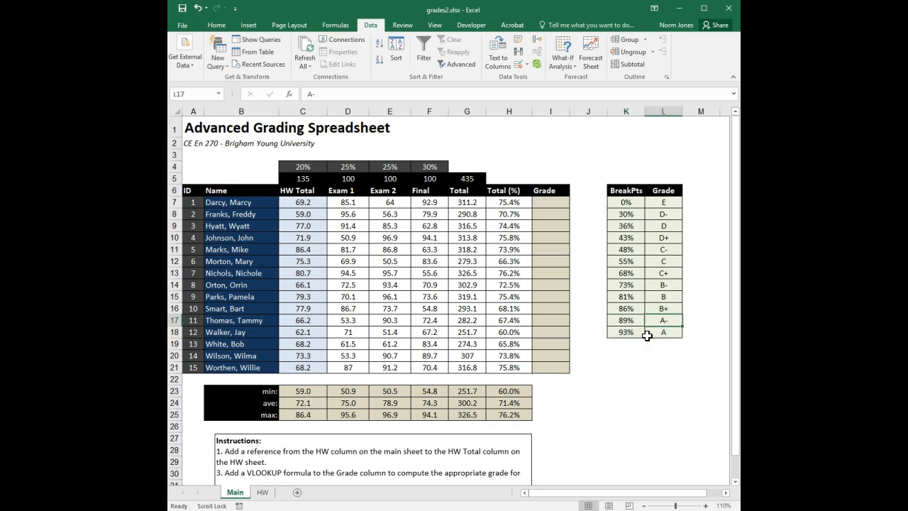
click(654, 335)
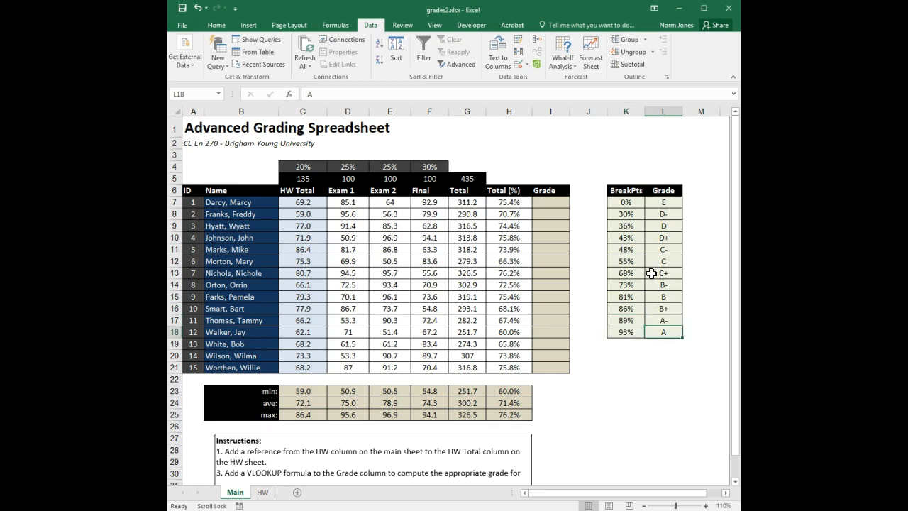
Step: Enter =VLOOKUP(H7,$K$7:$L$18,2,TRUE) in I7 to look up the first student's letter grade by approximate match
click(518, 205)
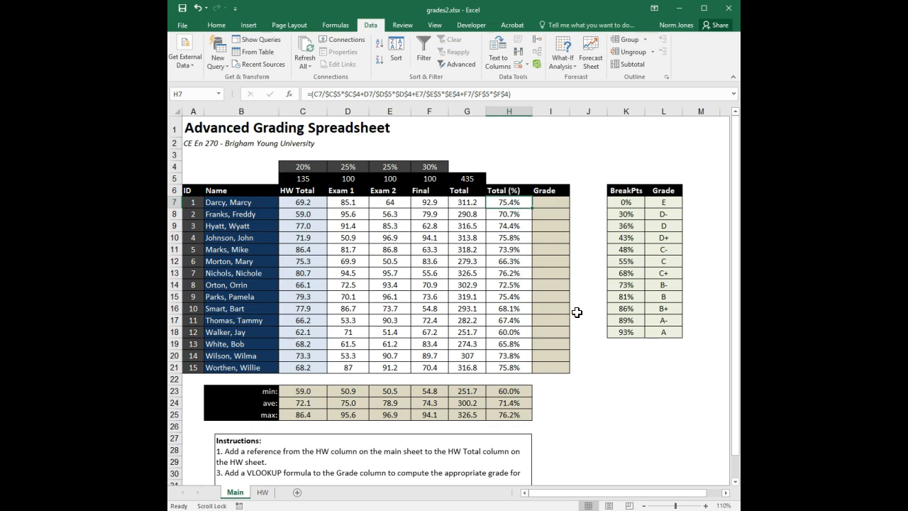
click(571, 227)
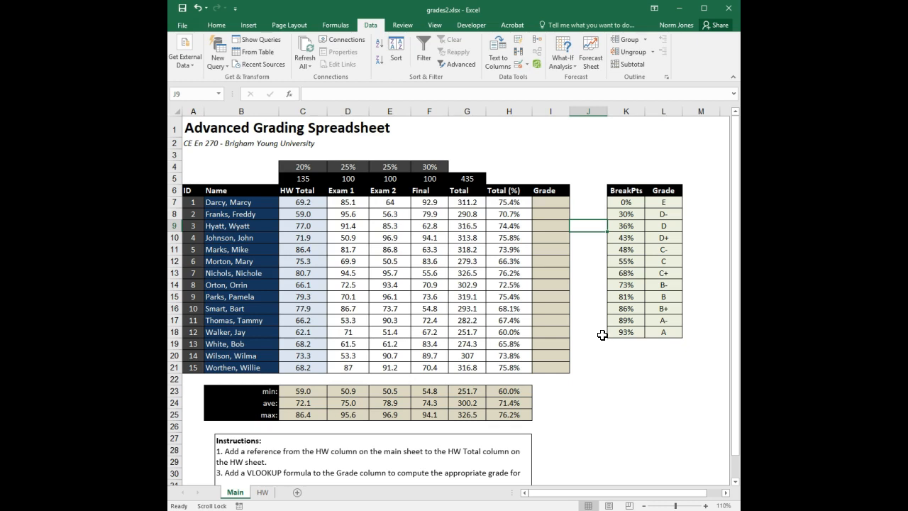
click(551, 202)
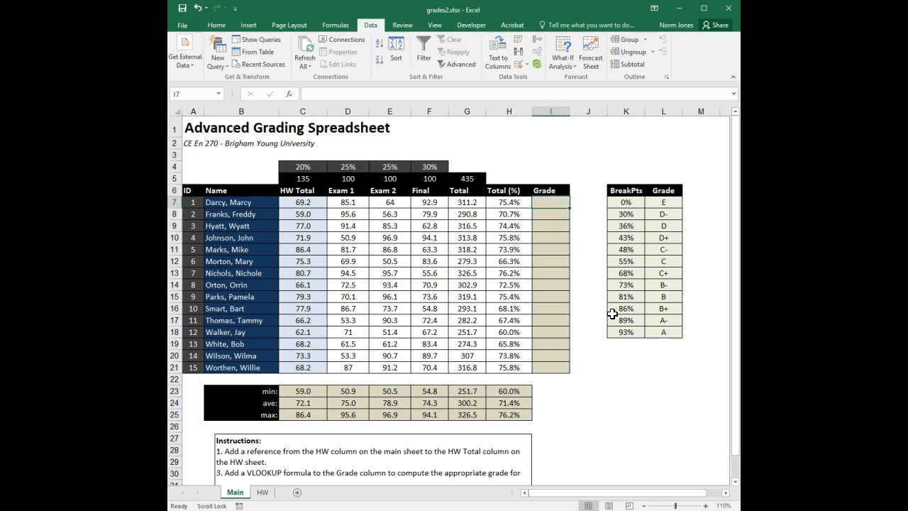
text(=vlookup()
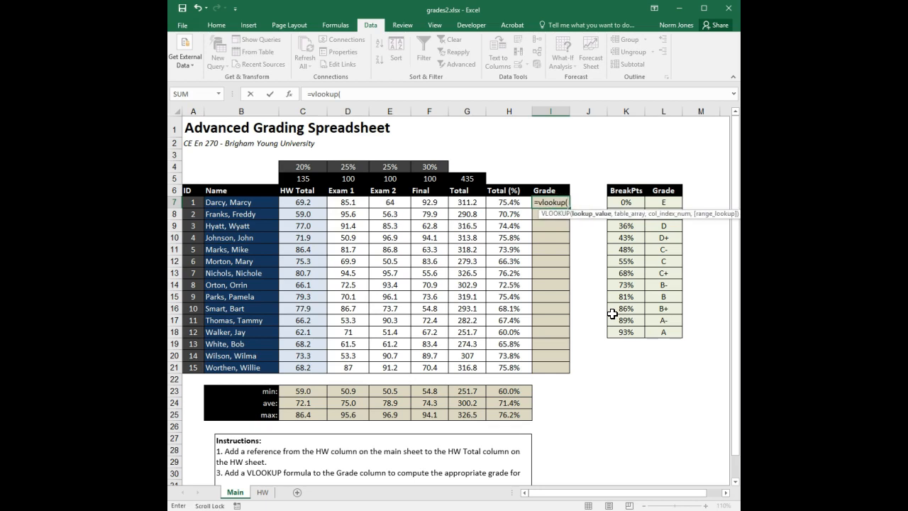
click(509, 202)
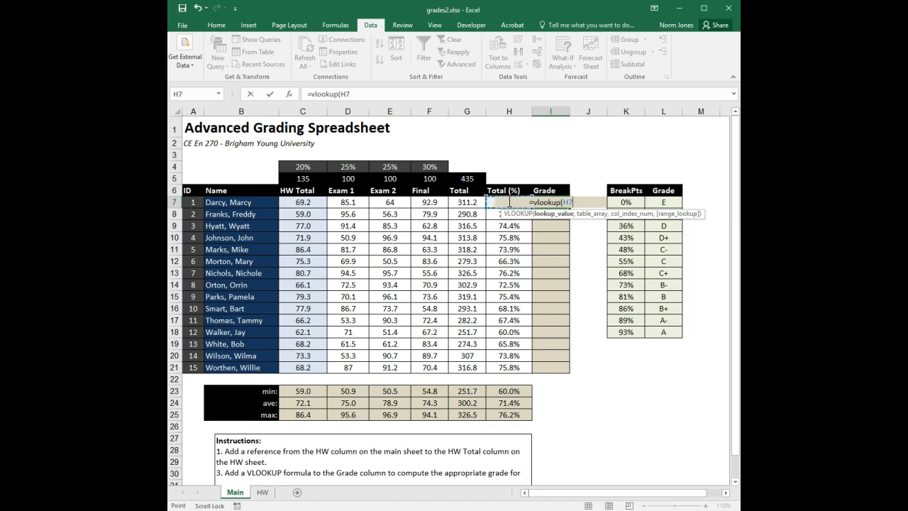
text(,)
drag(627, 202, 654, 332)
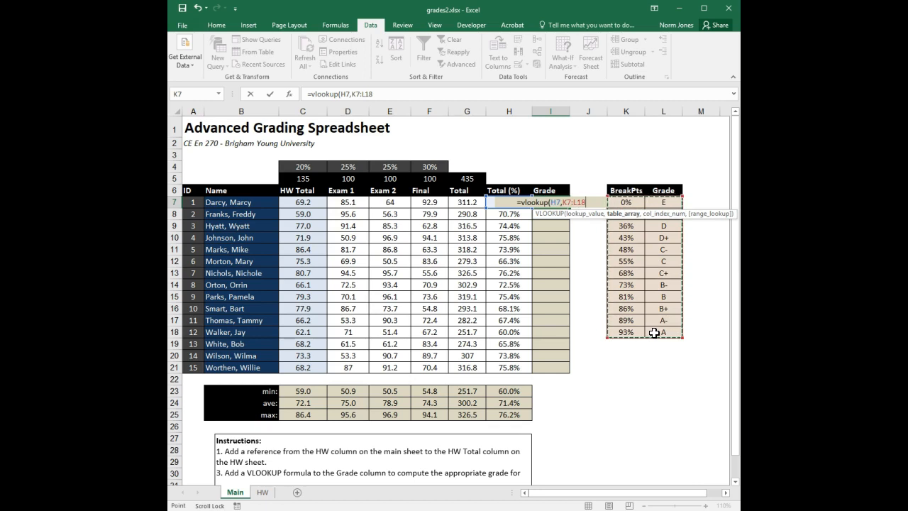
key(F4)
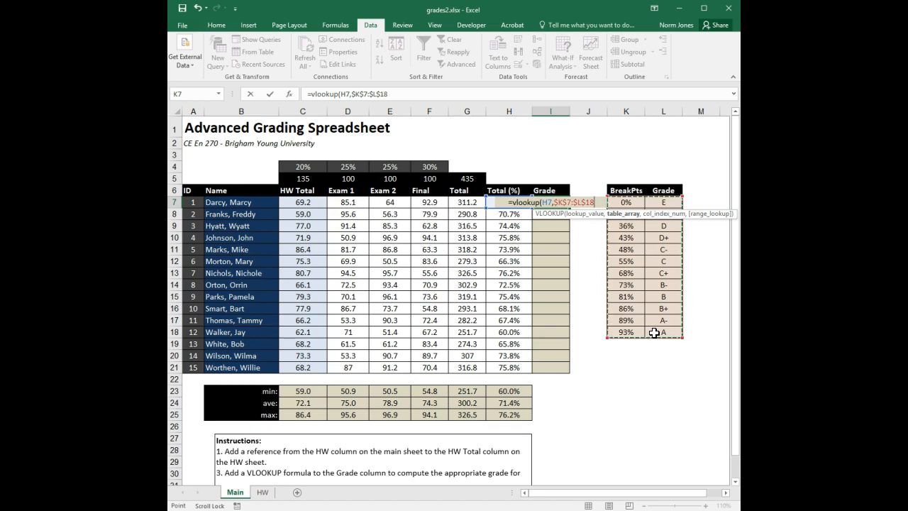
text(,)
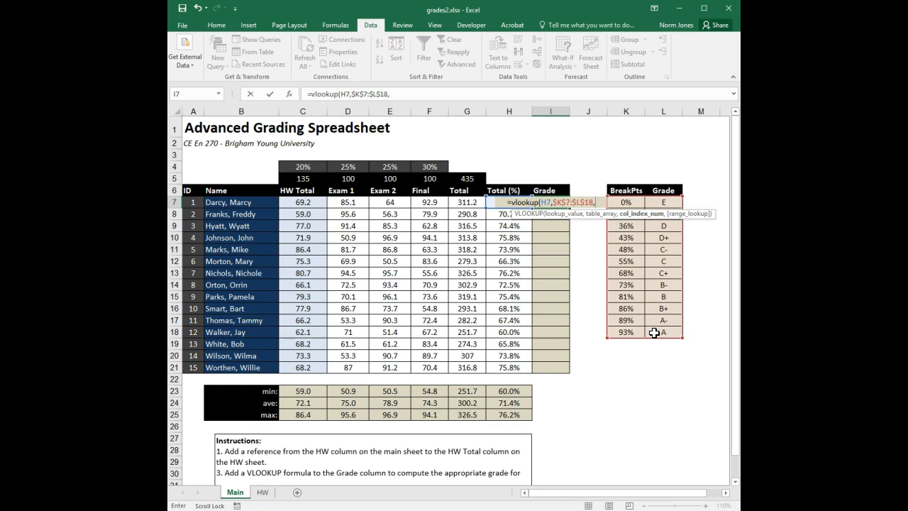
text(2,)
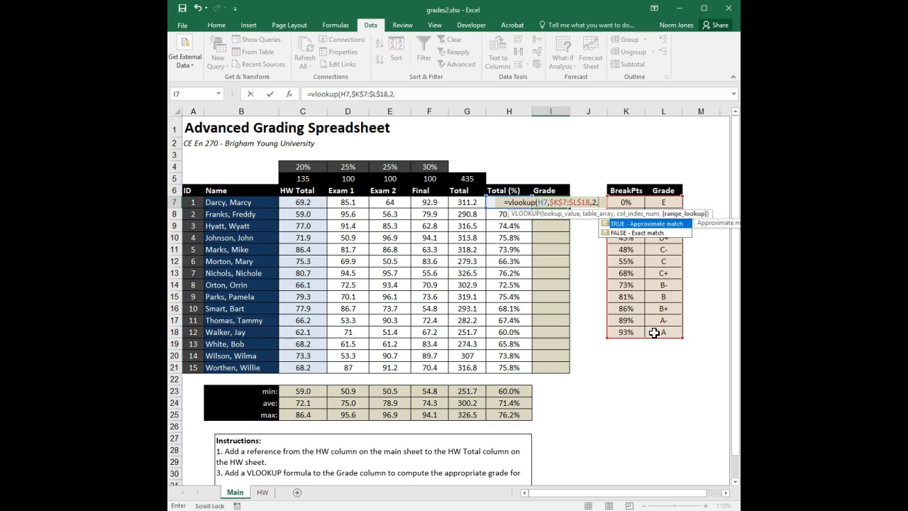
text(TRUE))
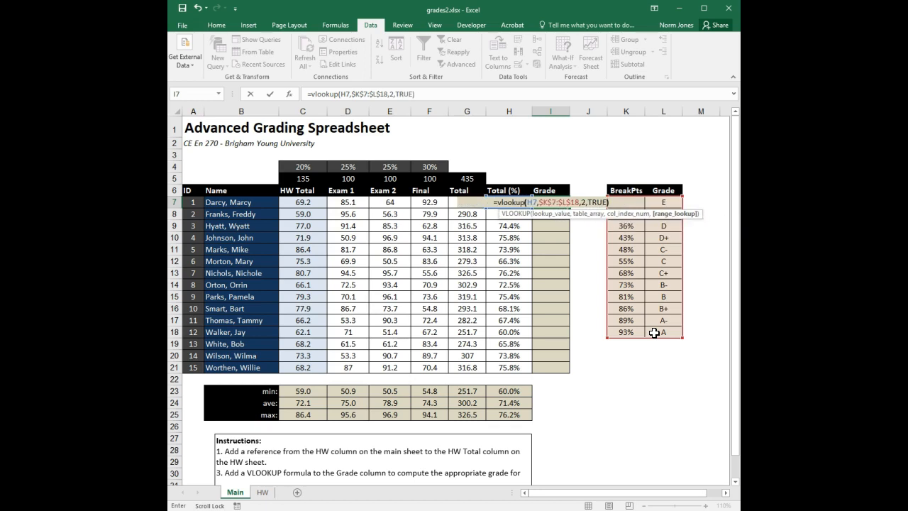
key(Return)
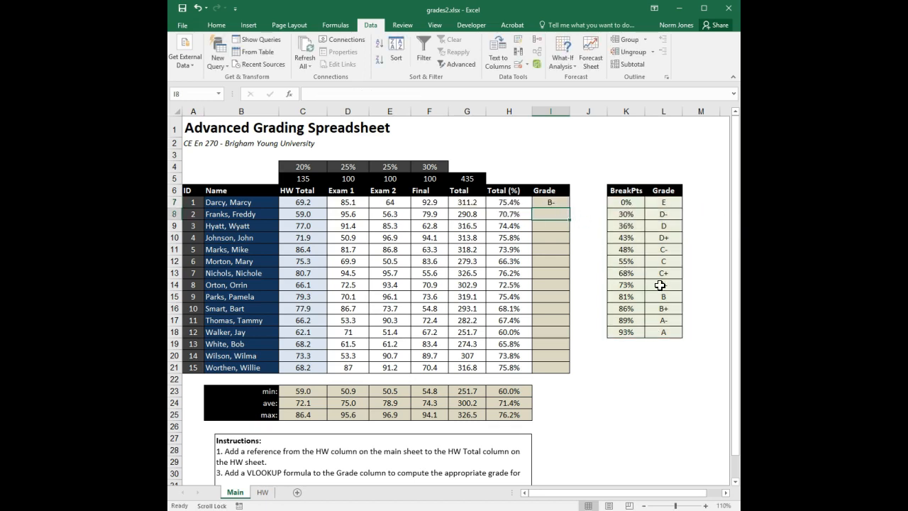
Step: Copy the VLOOKUP formula from I7 down the Grade column through I21
click(551, 201)
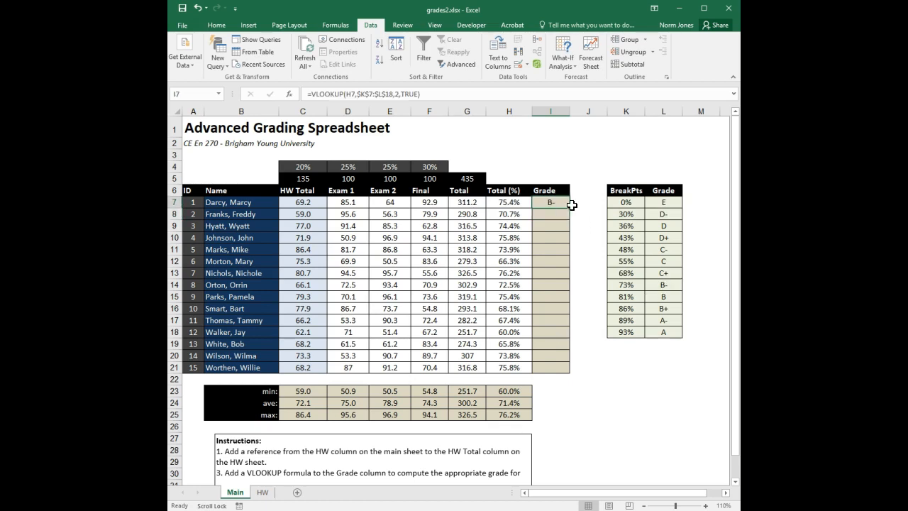
drag(569, 209, 571, 369)
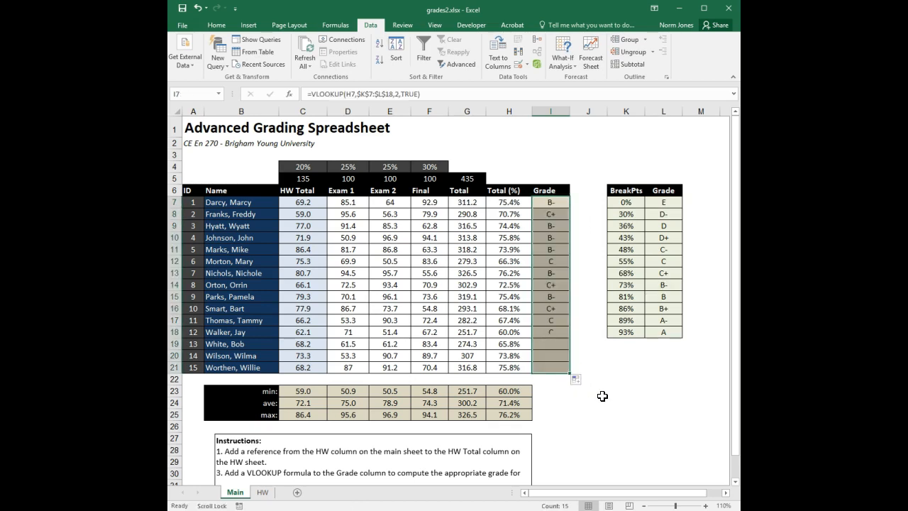
click(636, 401)
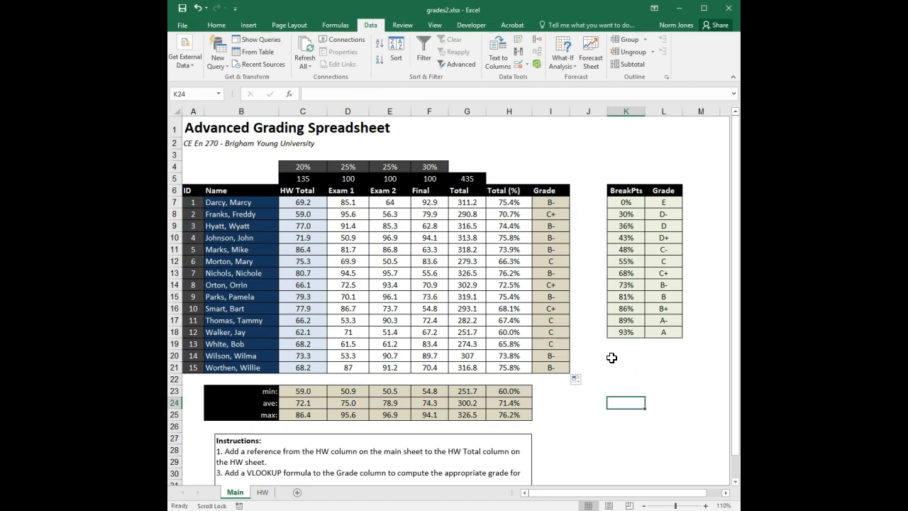
Step: Set the Final score of the student in row 11 to 100 to test the grade lookup
click(358, 250)
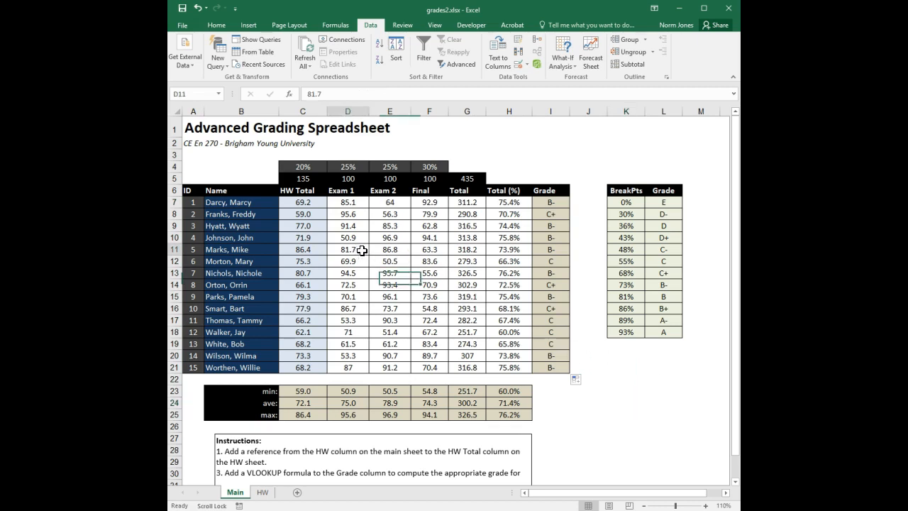
click(429, 249)
text(100)
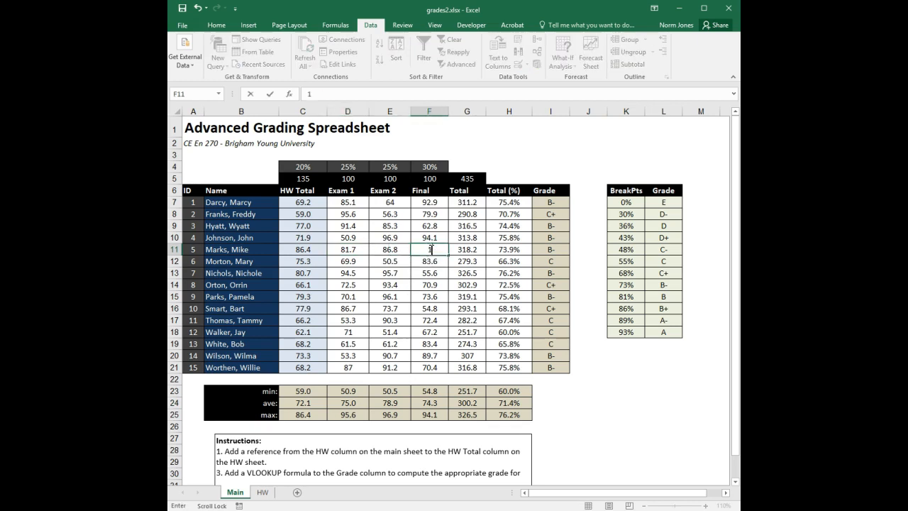
key(Return)
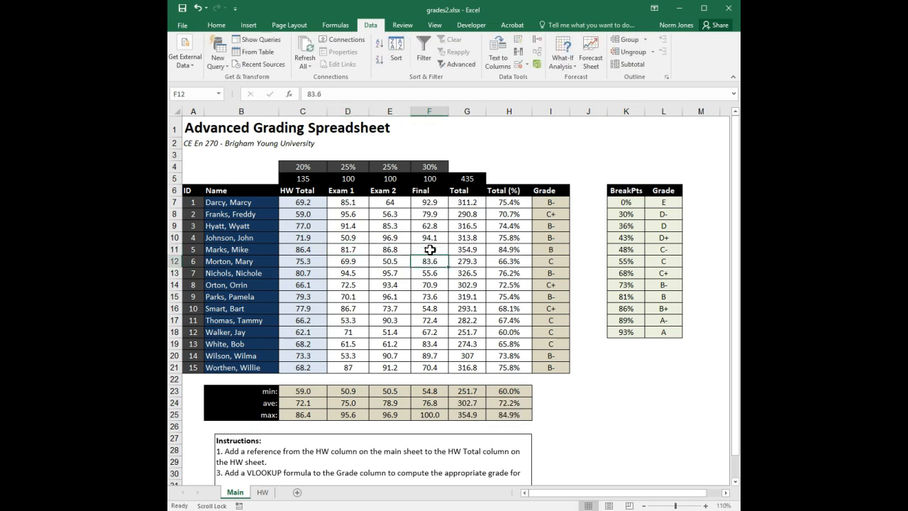
Step: Set both the Exam 1 and Exam 2 scores in row 11 to 95 and check the grade formula in I11
click(386, 250)
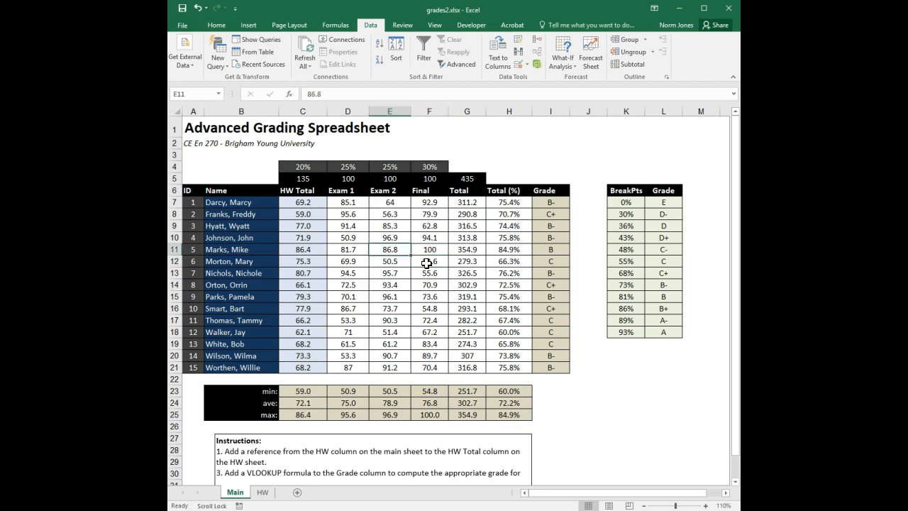
click(350, 249)
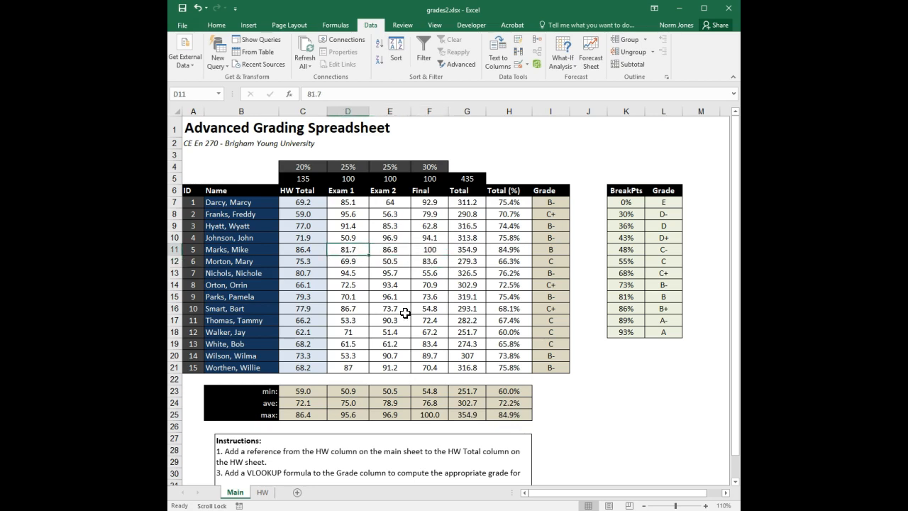
text(95)
key(Return)
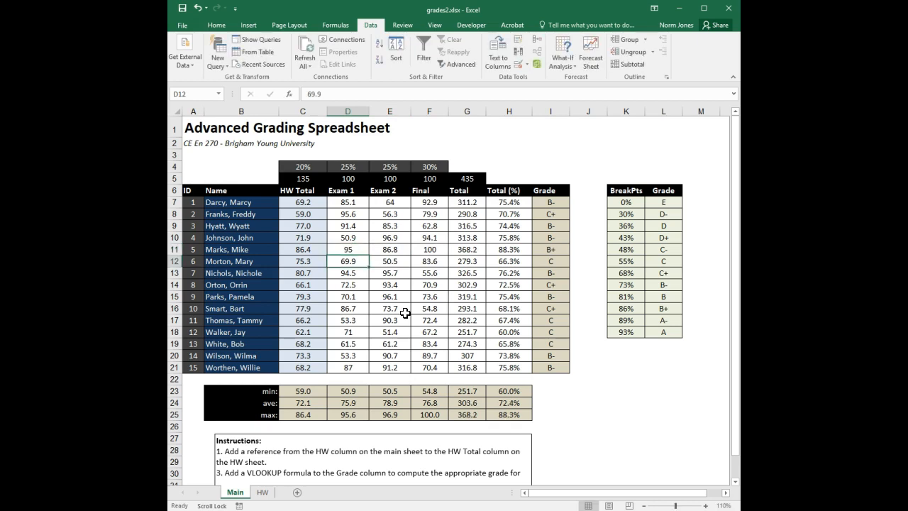
click(392, 249)
text(95)
key(Return)
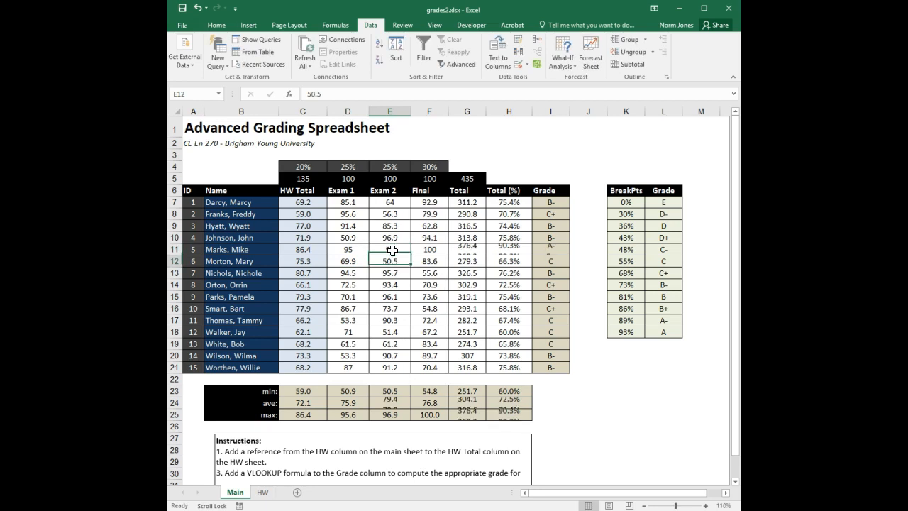
click(549, 252)
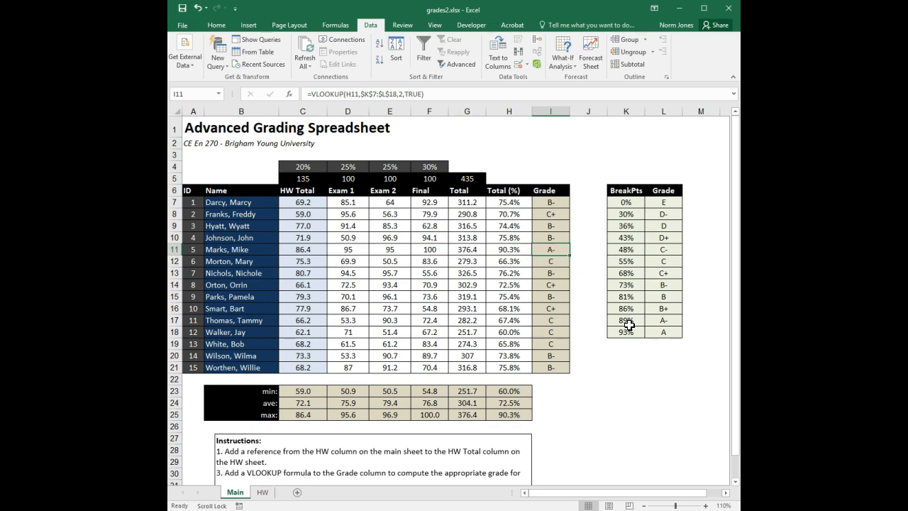
Step: Raise the breakpoint for grade B in K15 to 82% and the one for B- in K14 to 75%
click(560, 294)
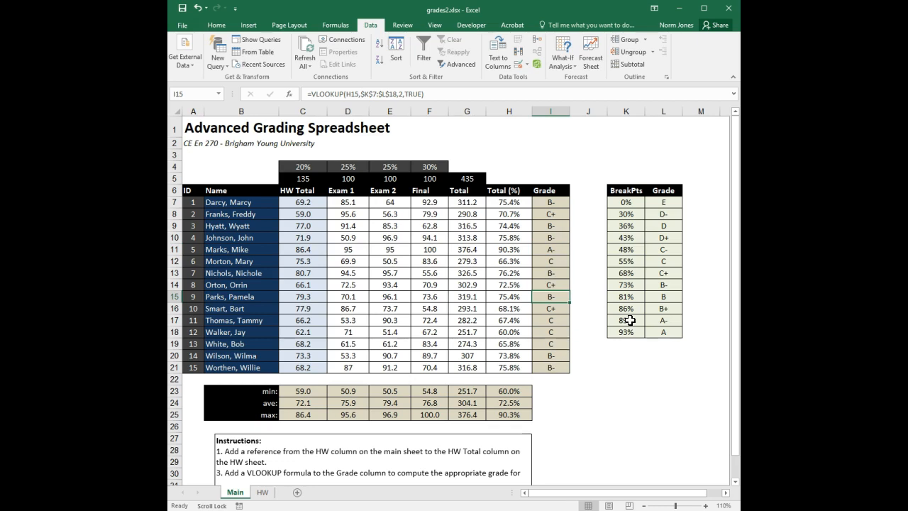
click(631, 298)
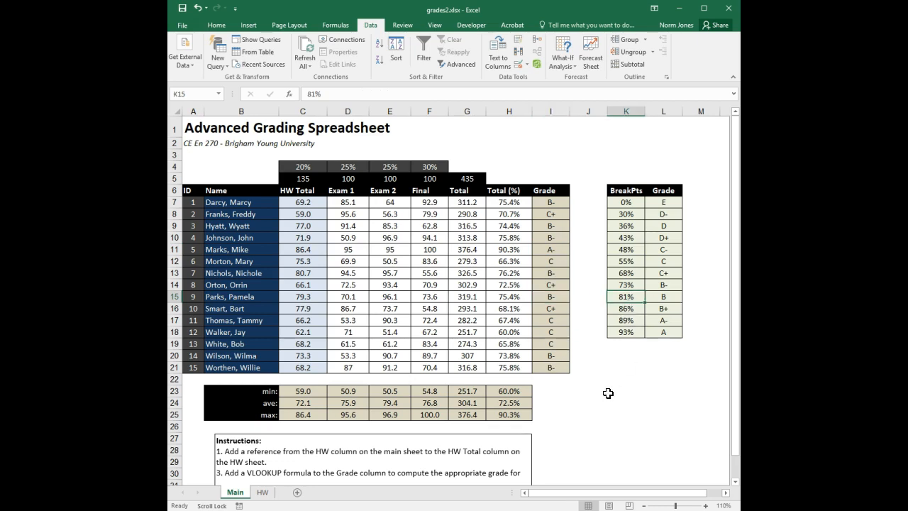
text(82%)
key(Return)
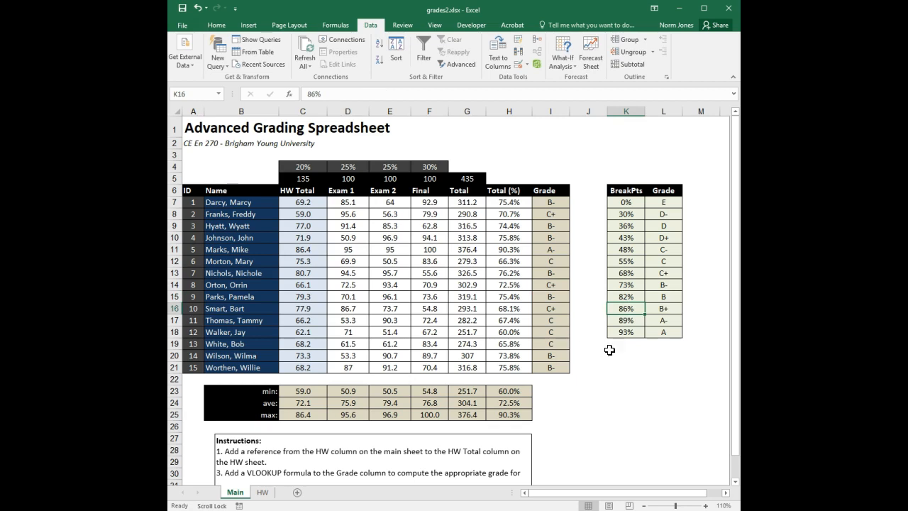
click(634, 287)
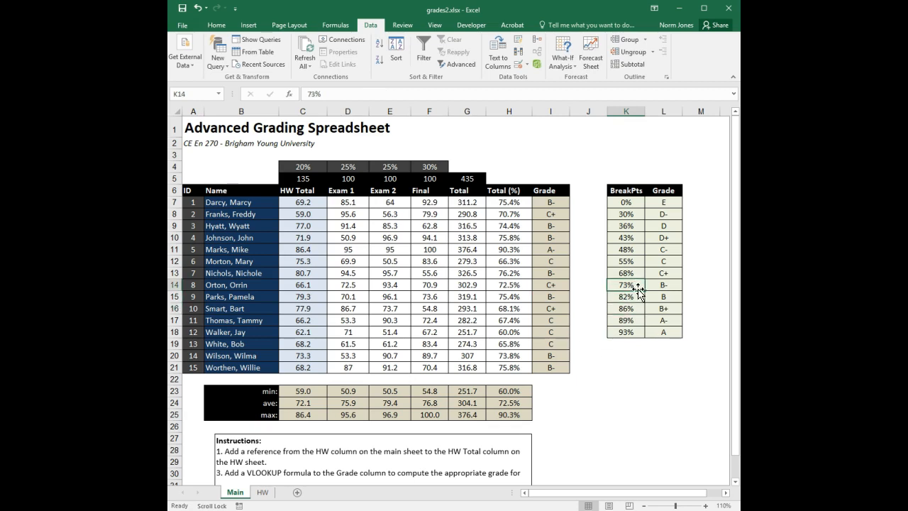
text(75)
key(Return)
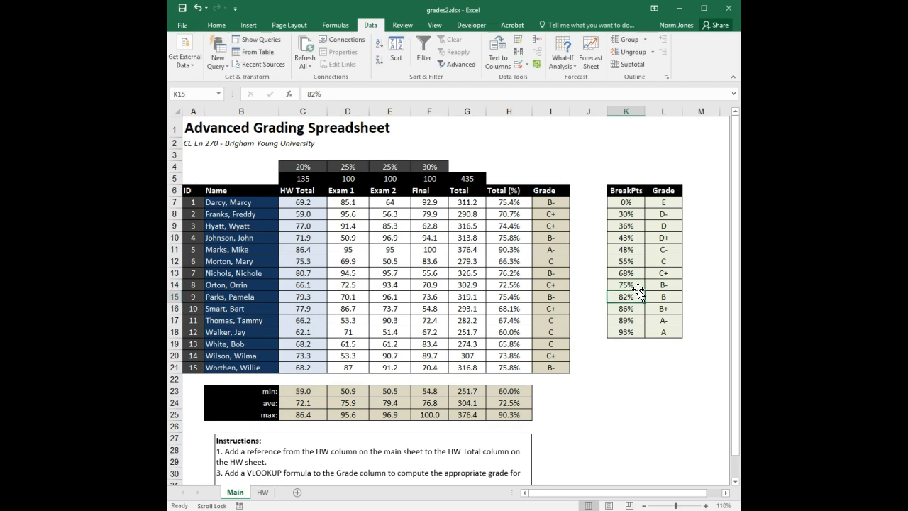
click(641, 401)
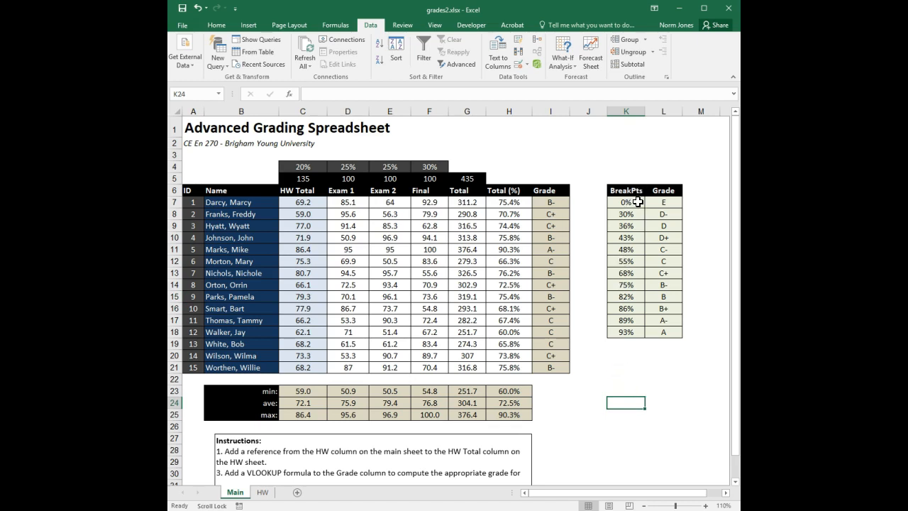
Step: Examine the order of the breakpoint percentages in K7:K18, starting from the lowest grade's entry in K7
drag(638, 202, 634, 330)
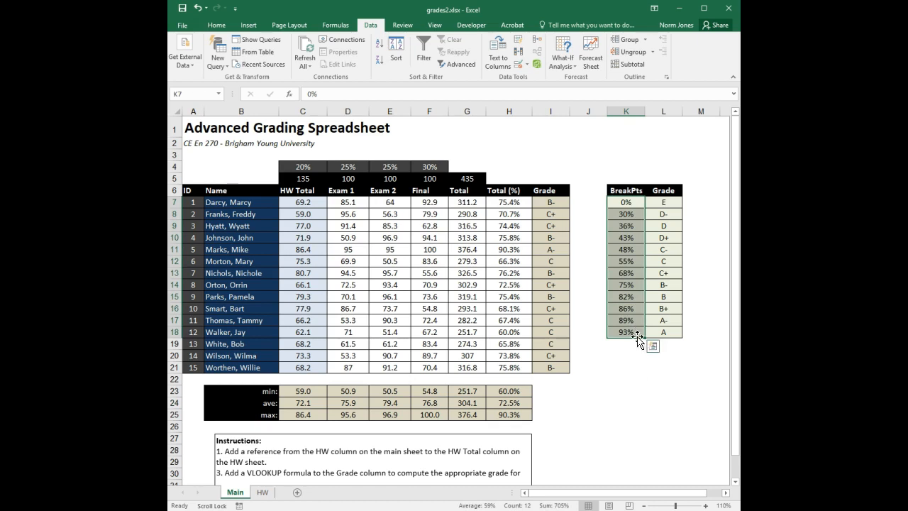
click(621, 357)
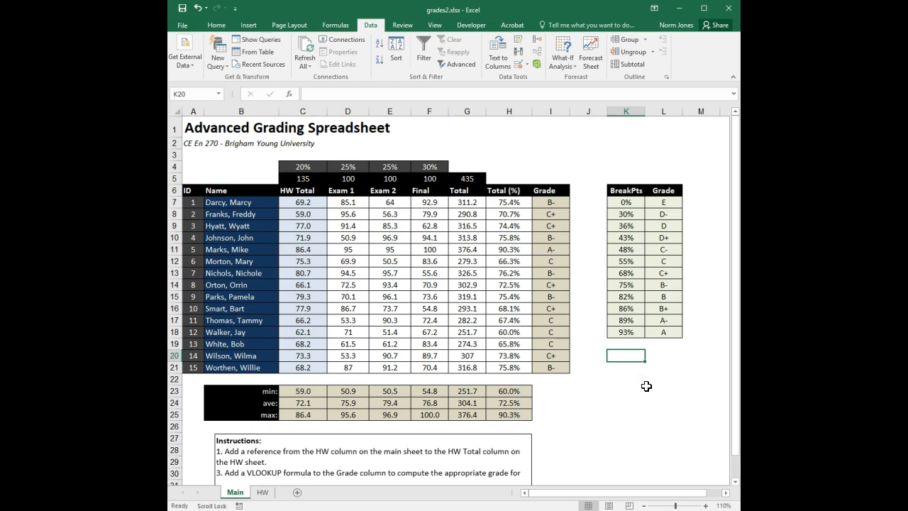
click(633, 201)
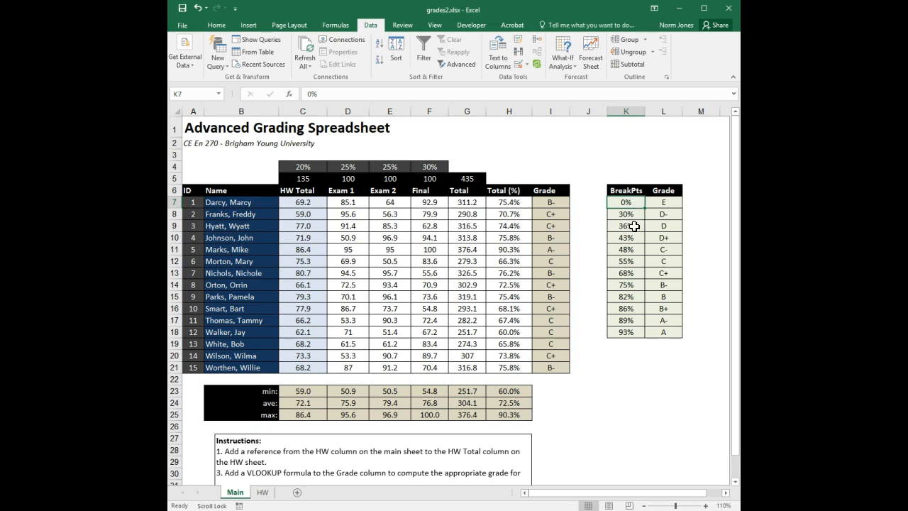
click(634, 226)
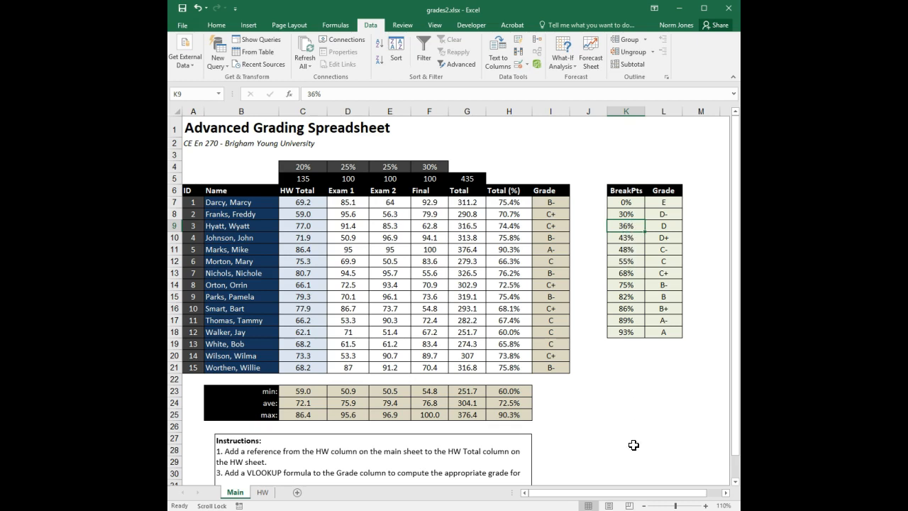
click(624, 406)
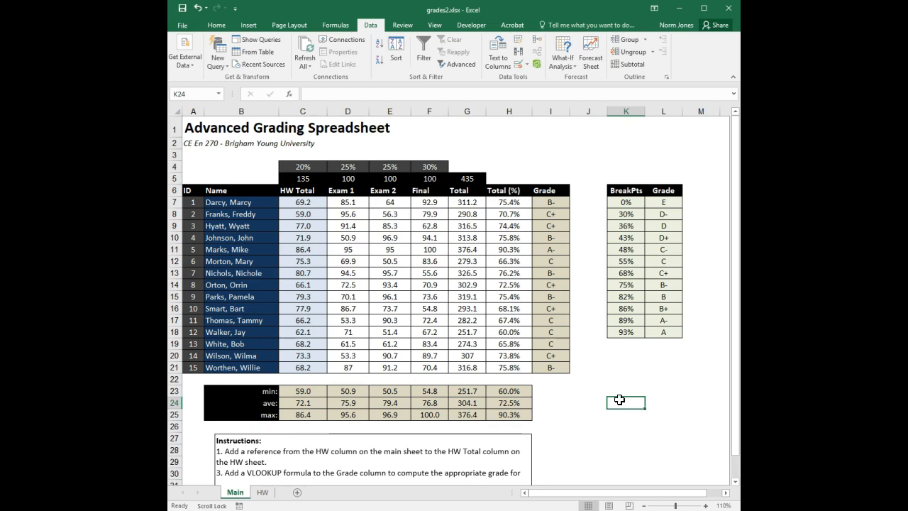
click(620, 378)
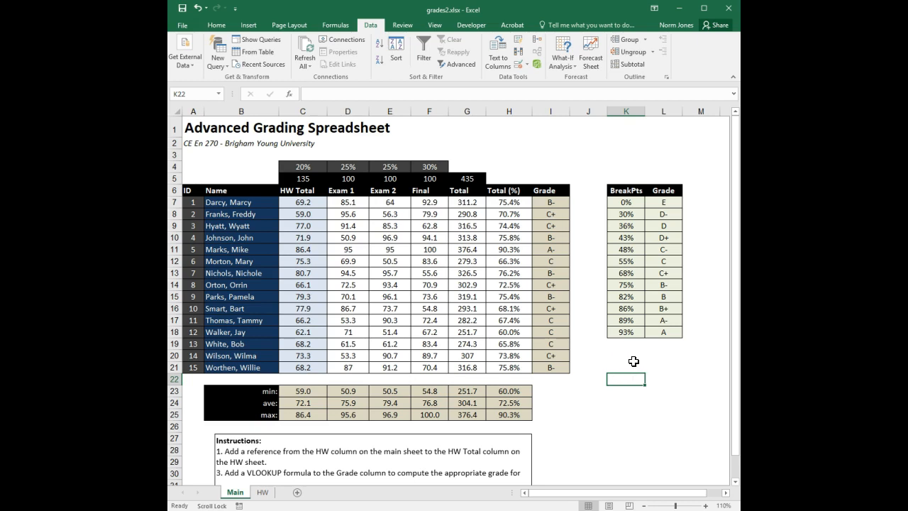
click(616, 358)
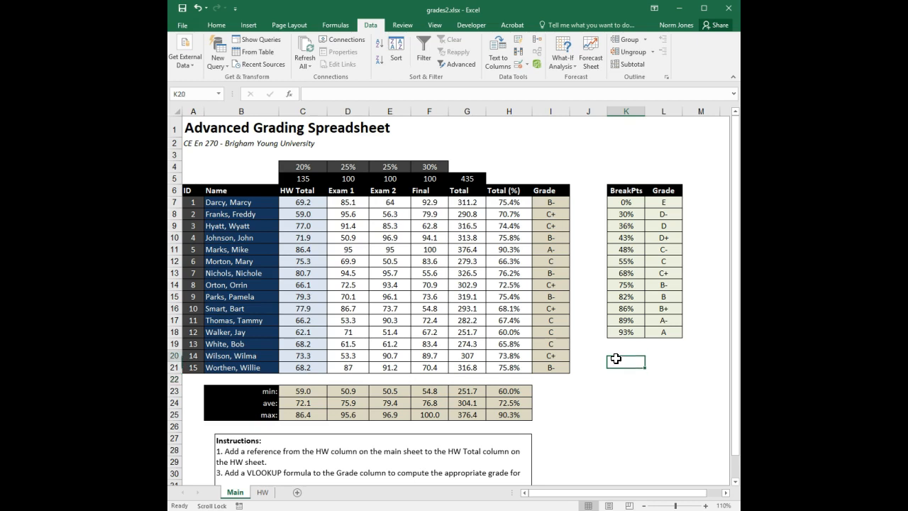